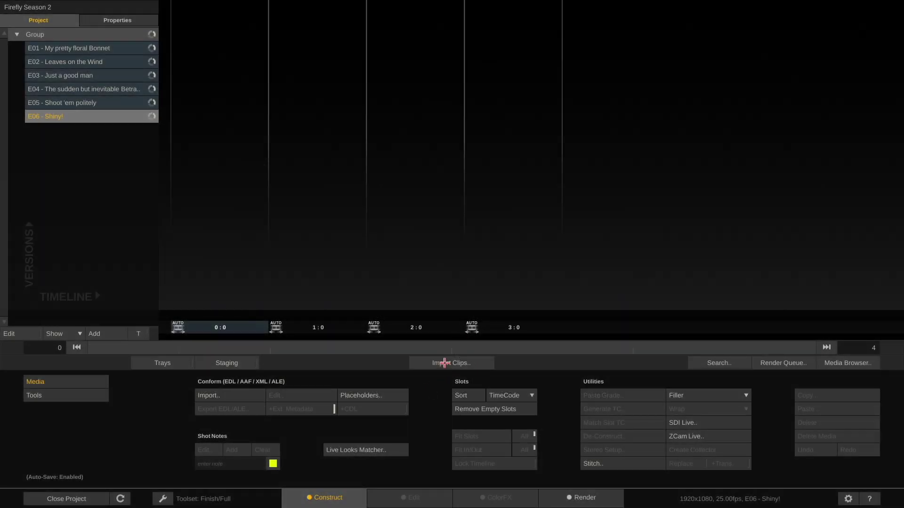
- Import the ProRes RAW clips, delete shots T010 and T011, and remove the empty slots
left_click(445, 362)
left_click(430, 382)
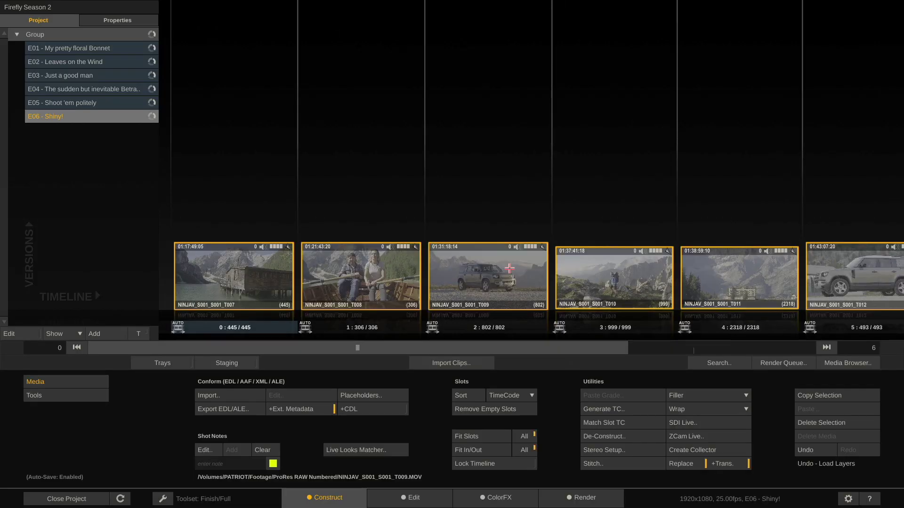
left_click(613, 281)
left_click(736, 278, "shift")
left_click_drag(736, 278, 810, 421)
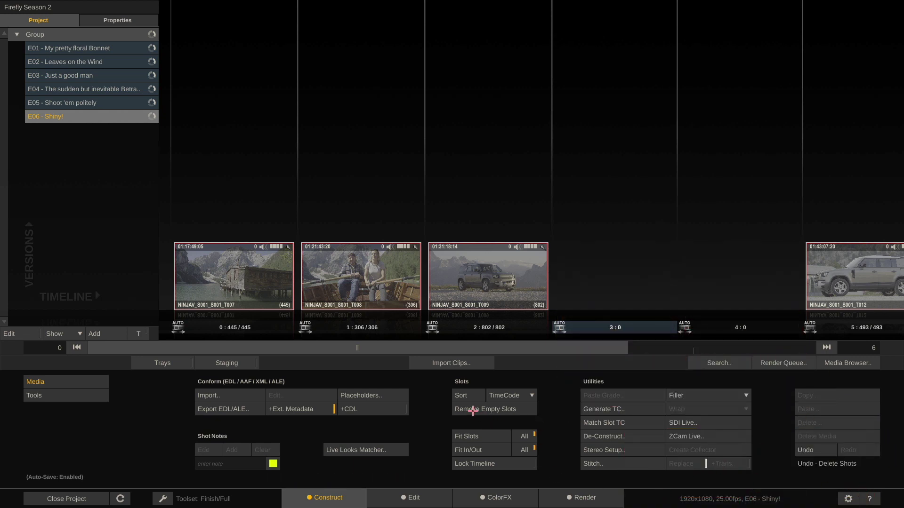
left_click(473, 410)
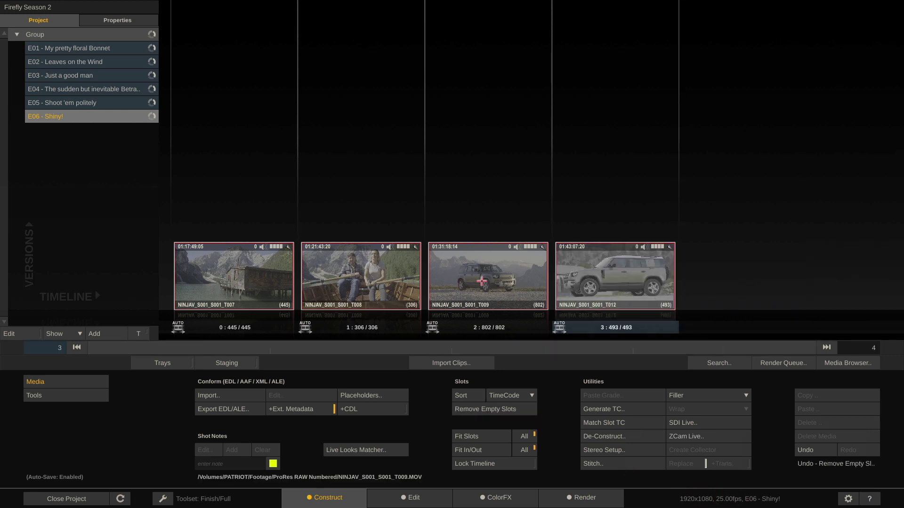
- Select shot T009 in the timeline, then make T007 the current shot
left_click(482, 281)
mouse_move(899, 203)
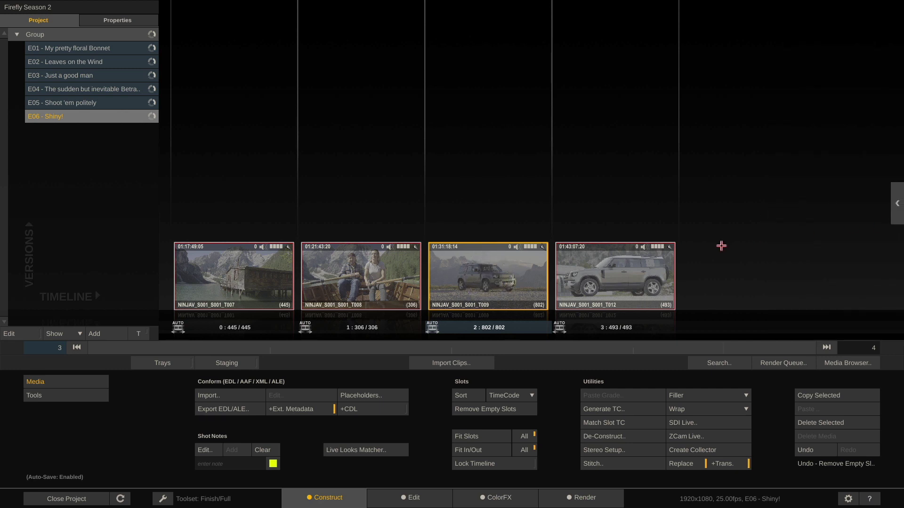
left_click_drag(470, 264, 716, 495)
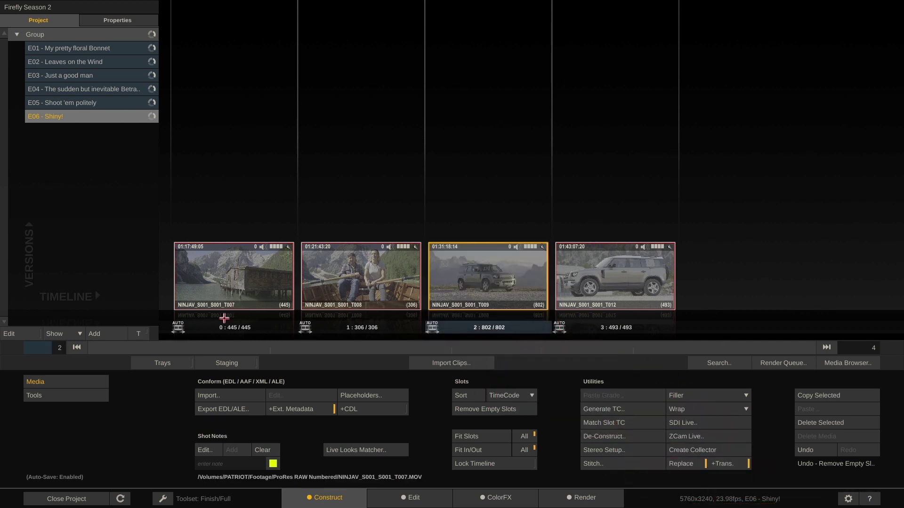
left_click(219, 328)
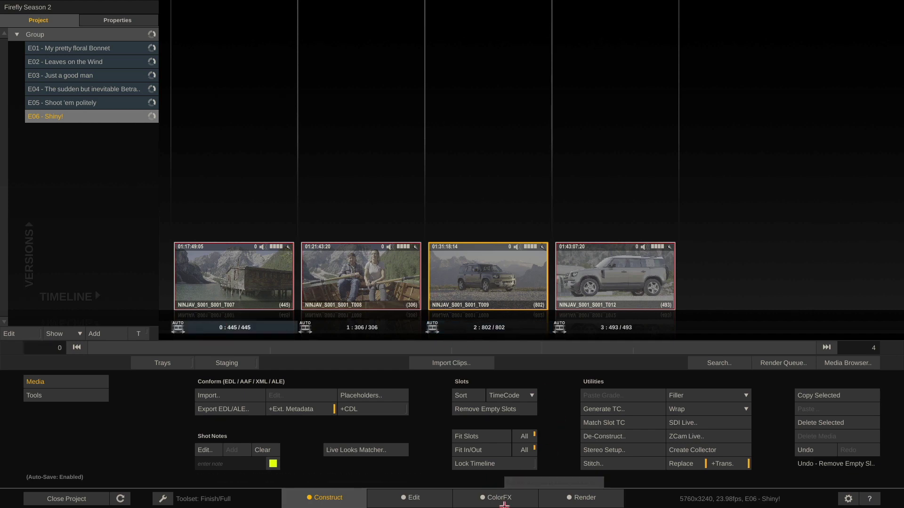
- Grade T007 in ColorFX with Layers hidden, QuickTime decoder settings shown and the picture shifted
left_click(503, 504)
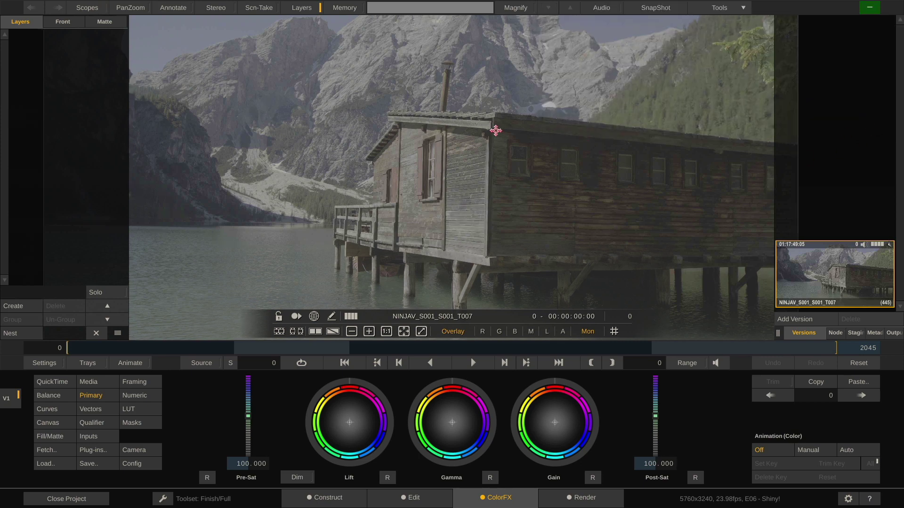
scroll(496, 130, "down", 3)
scroll(496, 130, "up", 3)
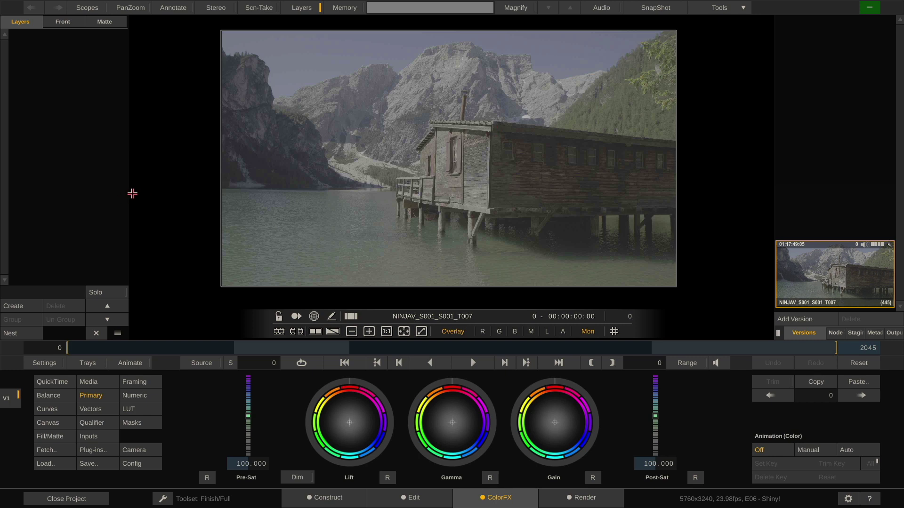
key("Tab")
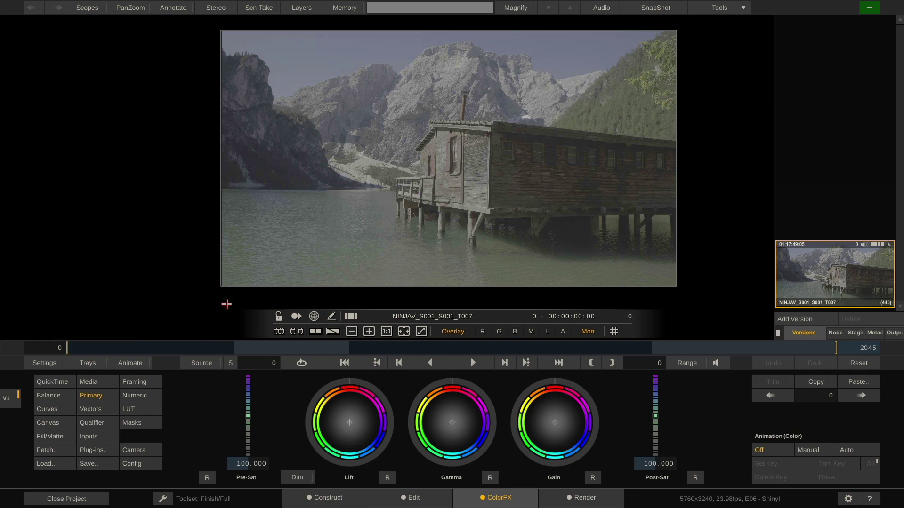
left_click(53, 382)
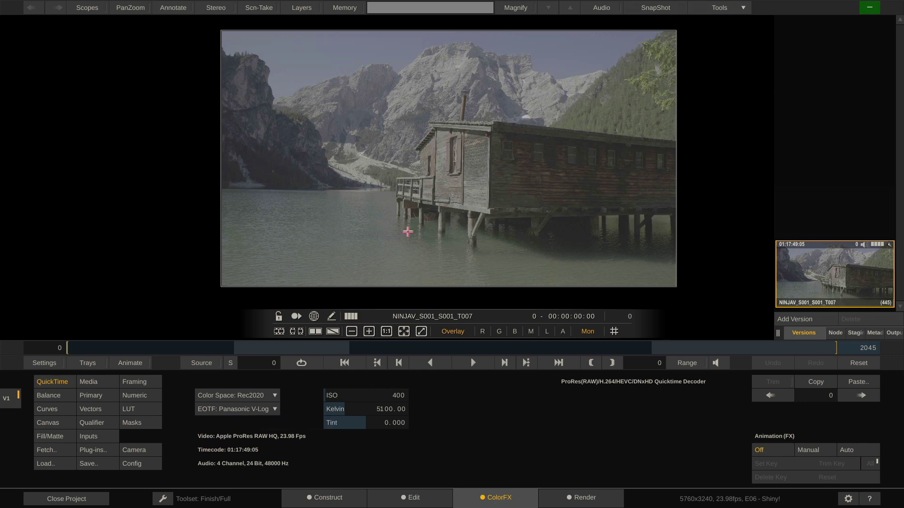
left_click_drag(362, 194, 436, 203)
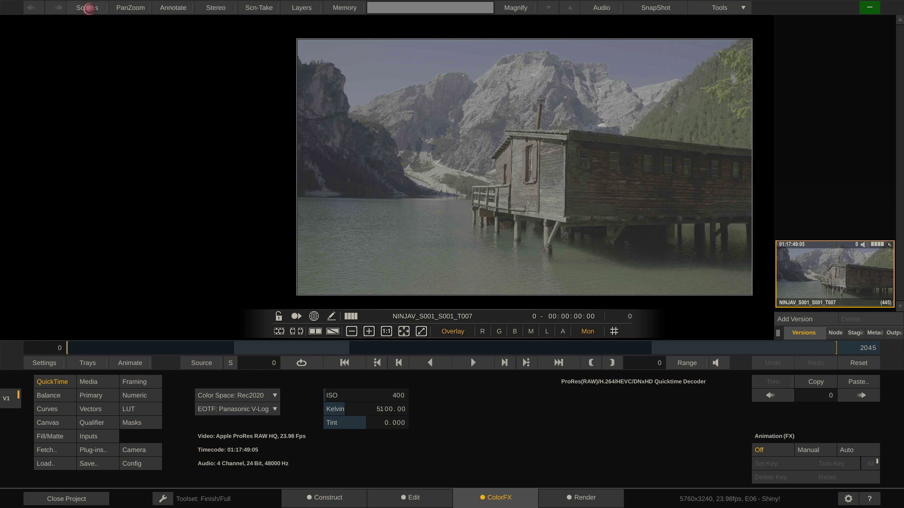
- Show the RGB parade scope at half size, parked at the top-left of the viewer
left_click(87, 8)
left_click_drag(730, 72, 258, 100)
left_click(305, 157)
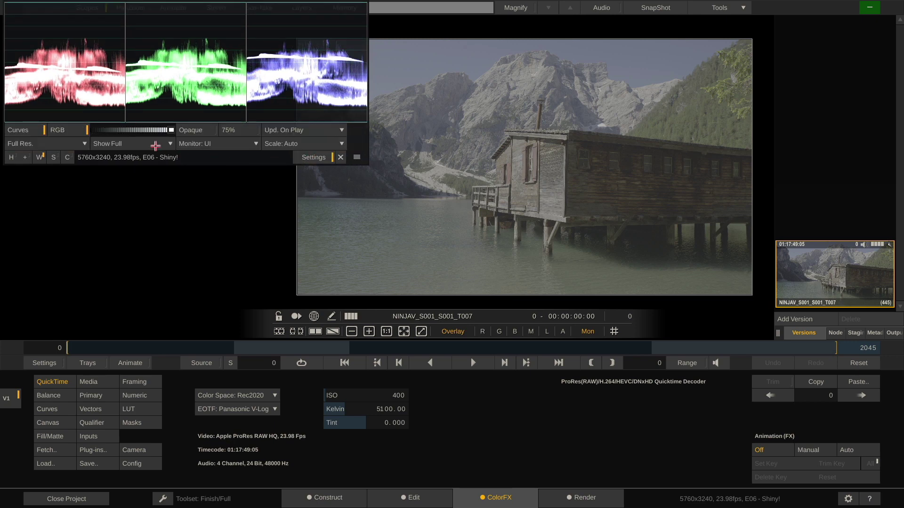
left_click(155, 146)
left_click(144, 151)
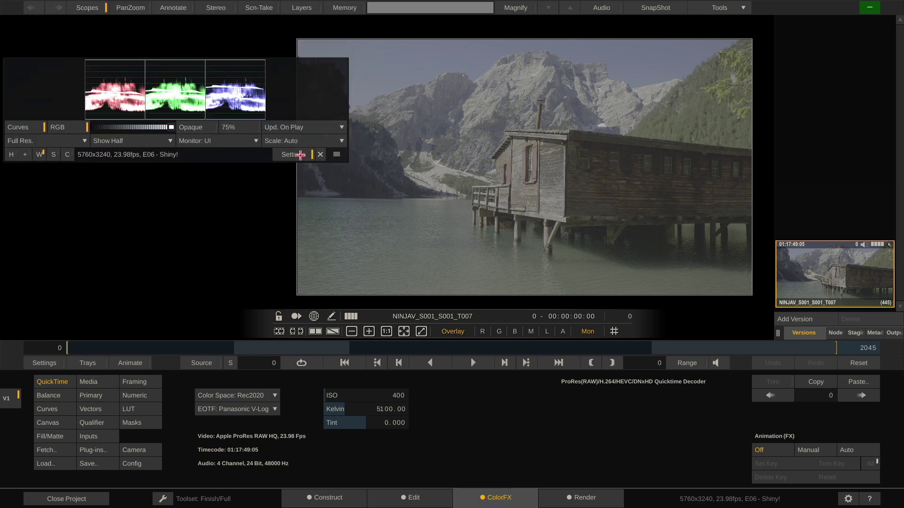
left_click(300, 154)
left_click_drag(260, 130, 168, 87)
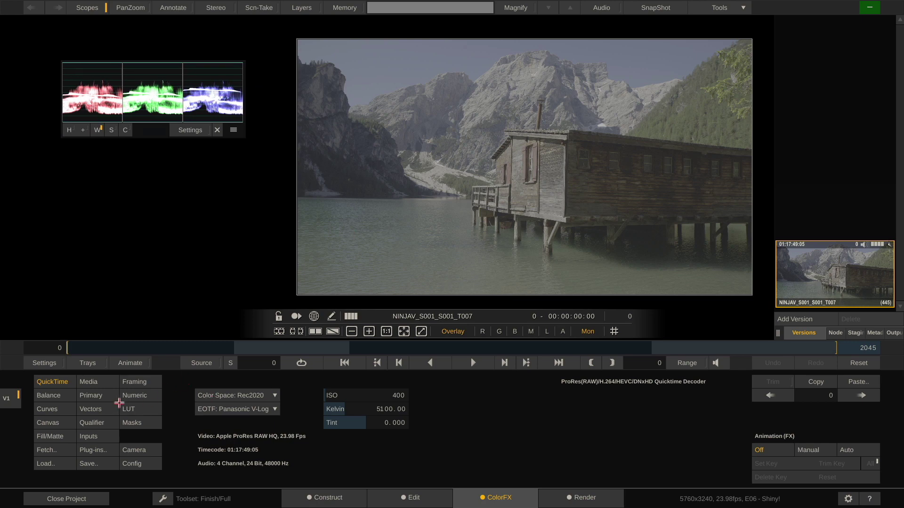
- Apply the Agressive 709 33 E-E.cube LUT from the 33 Cube LUTs E-E folder
left_click(141, 410)
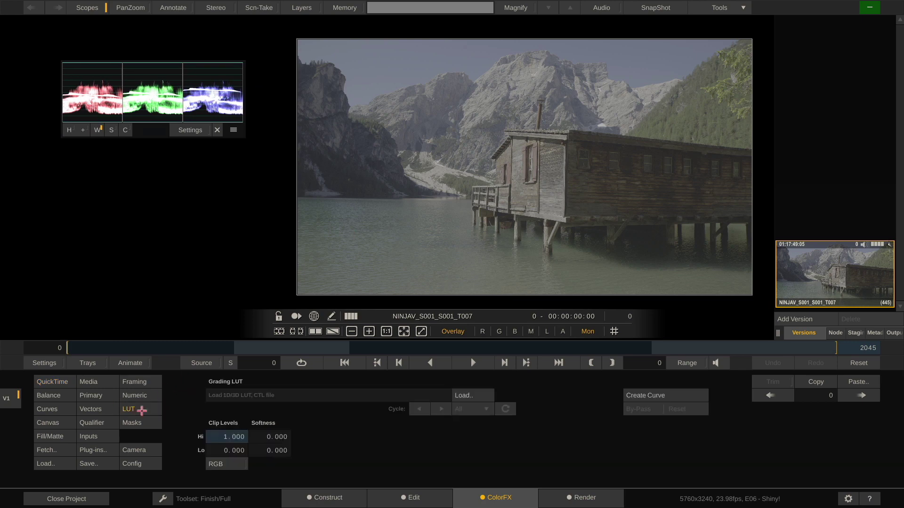
left_click(464, 397)
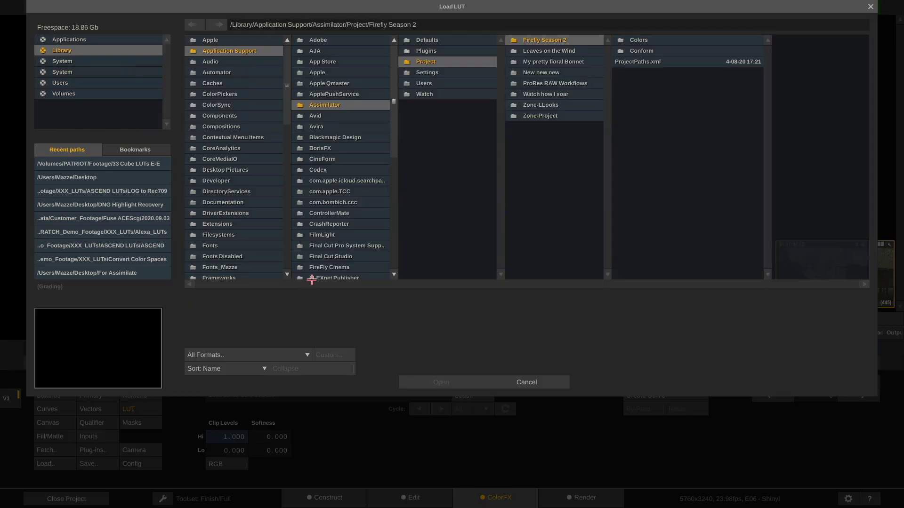
left_click(151, 164)
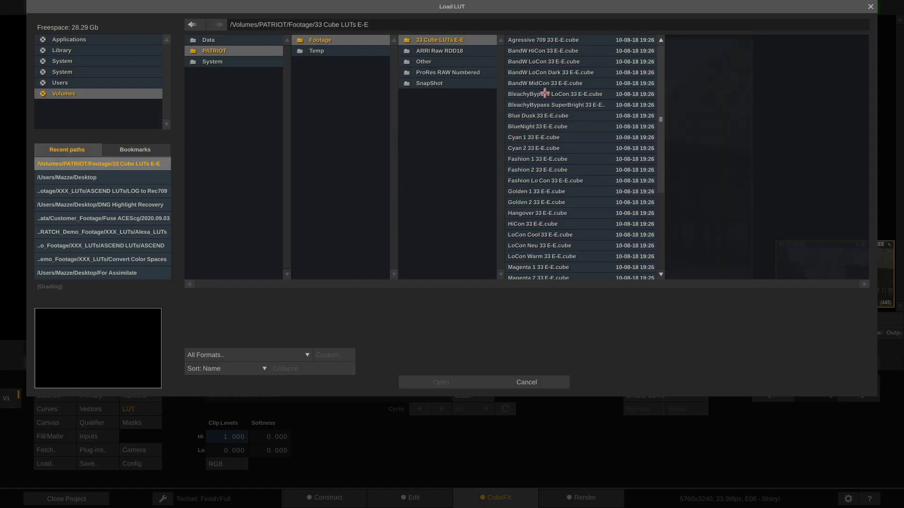
left_click(557, 41)
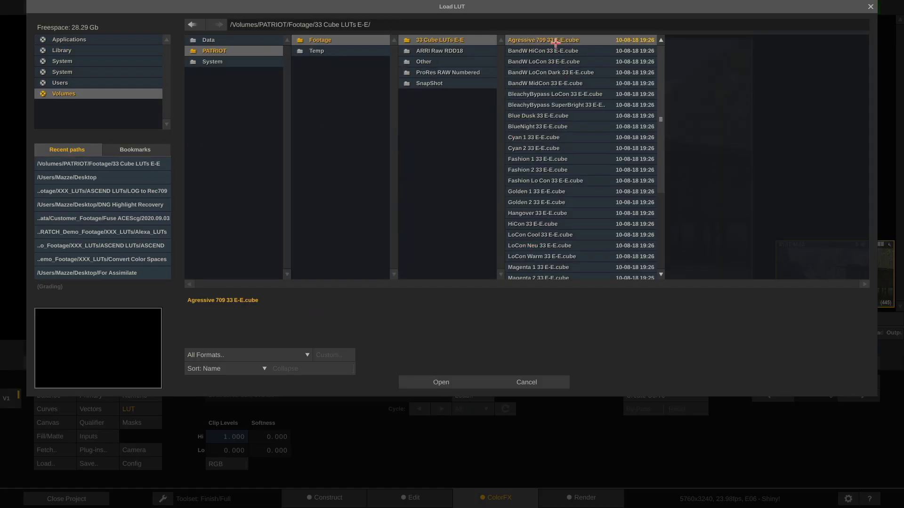
left_click(434, 383)
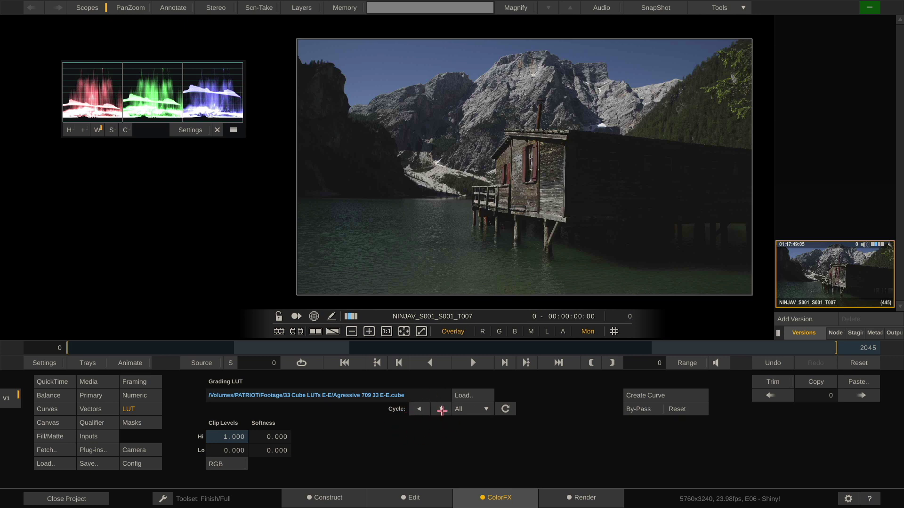
- Cycle through the folder's LUTs, past BandW LoCon, BleachyBypass and Cyan 1, to Fashion Lo Con
left_click(442, 410)
left_click(442, 410)
left_click(441, 410)
left_click(442, 410)
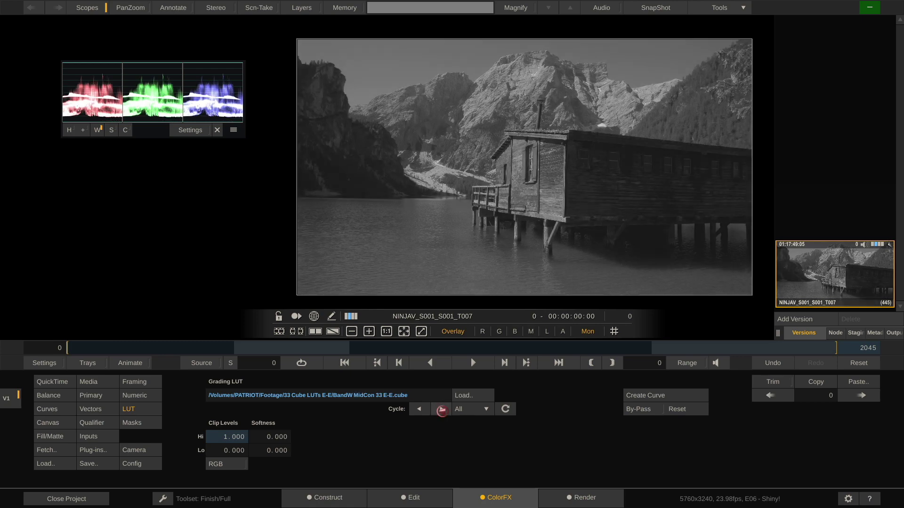
left_click(442, 410)
left_click(441, 410)
left_click(442, 410)
left_click(442, 410)
left_click(442, 410)
left_click(442, 410)
left_click(441, 410)
left_click(442, 410)
left_click(442, 410)
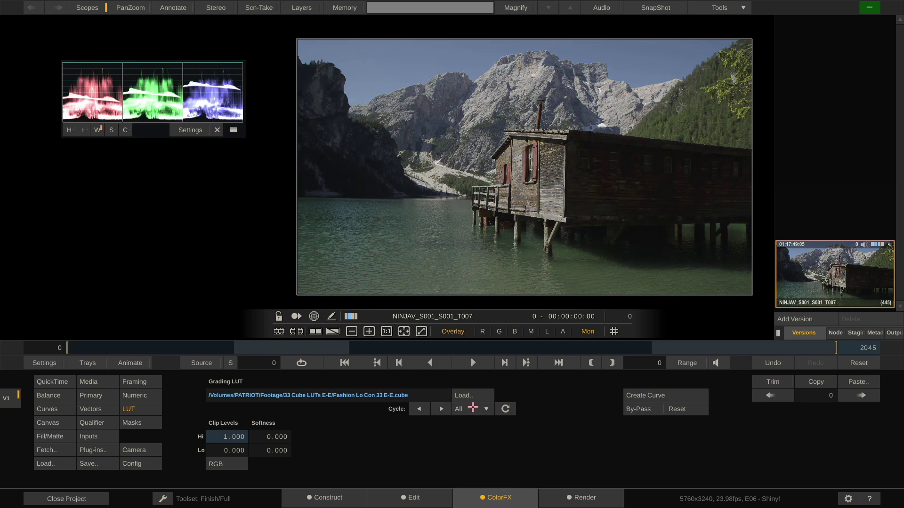
- List all LUTs in the folder and toggle By-Pass to compare Fashion Lo Con with ungraded
left_click(481, 409)
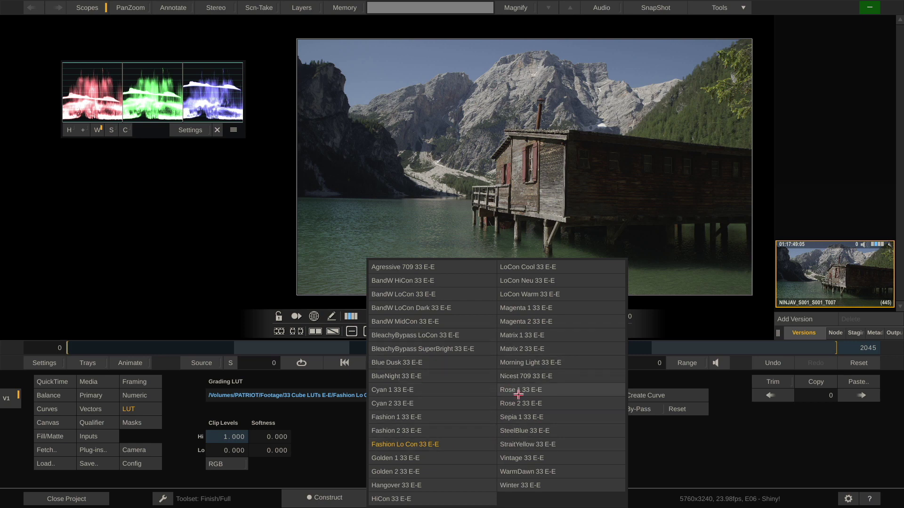
left_click(641, 408)
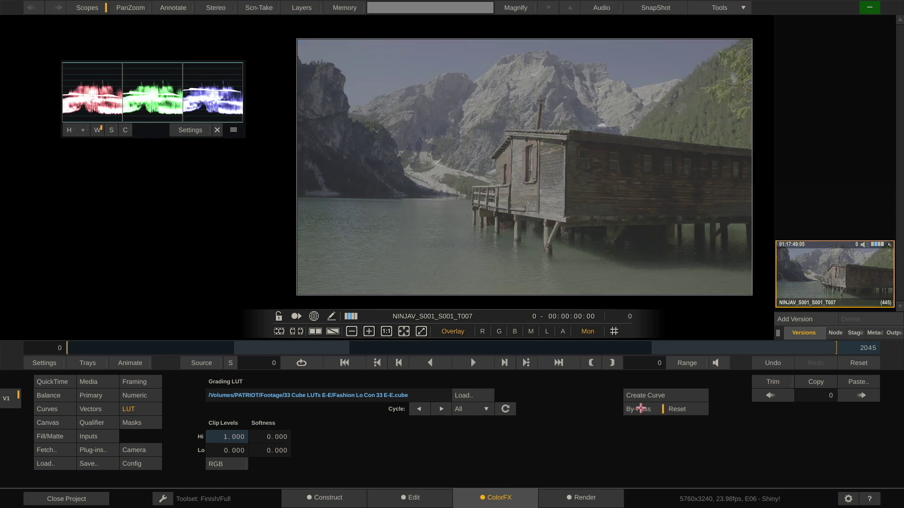
left_click(640, 409)
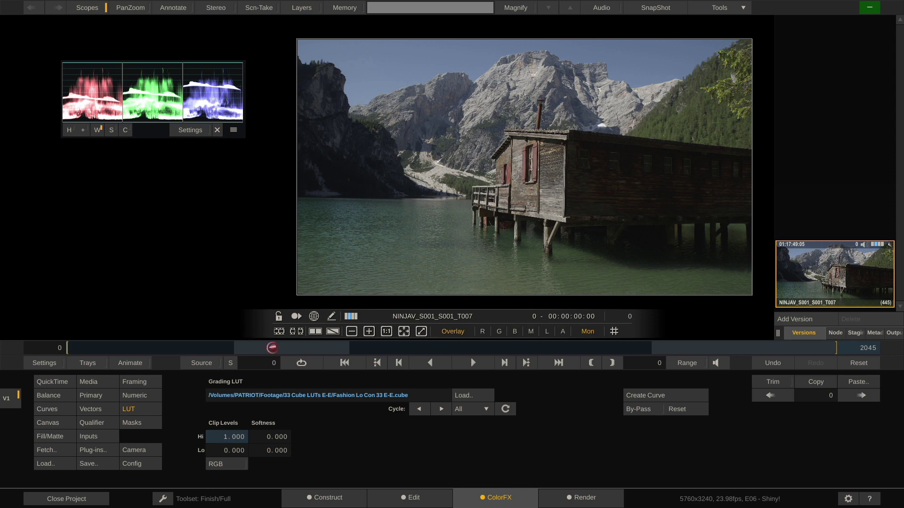
- From frame 547 of T008, paste the LUT forward, overwriting all following shots
left_click(272, 348)
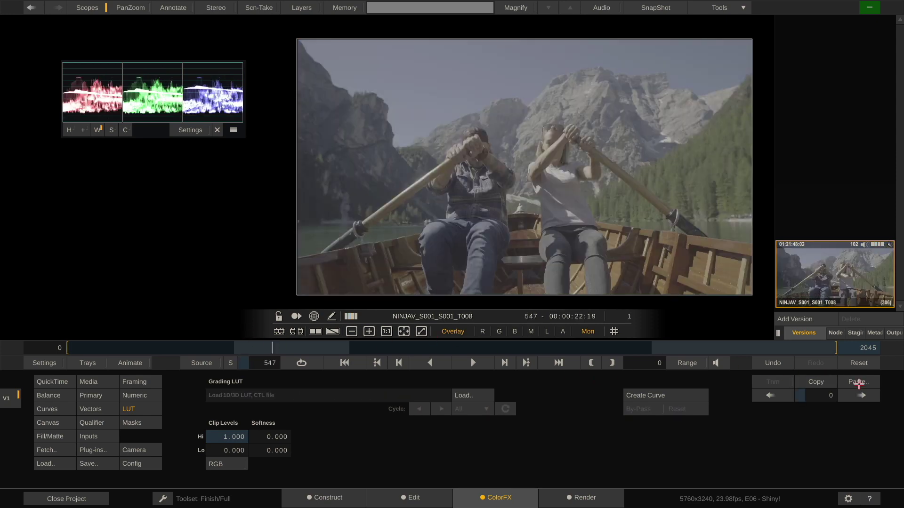
left_click(857, 382)
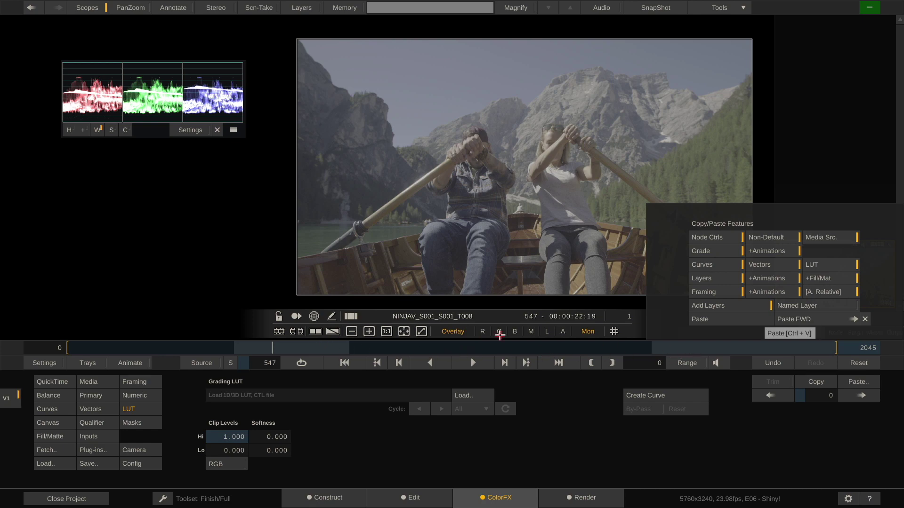
left_click(785, 321)
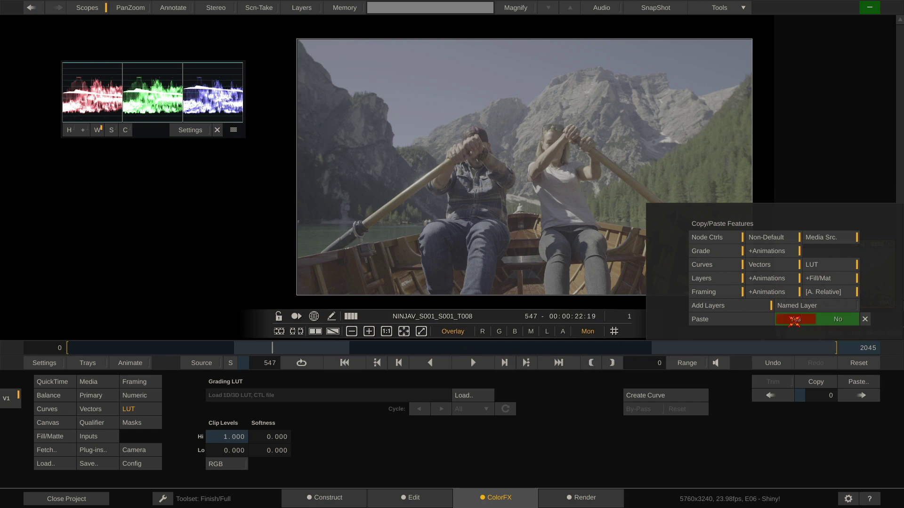
left_click(795, 320)
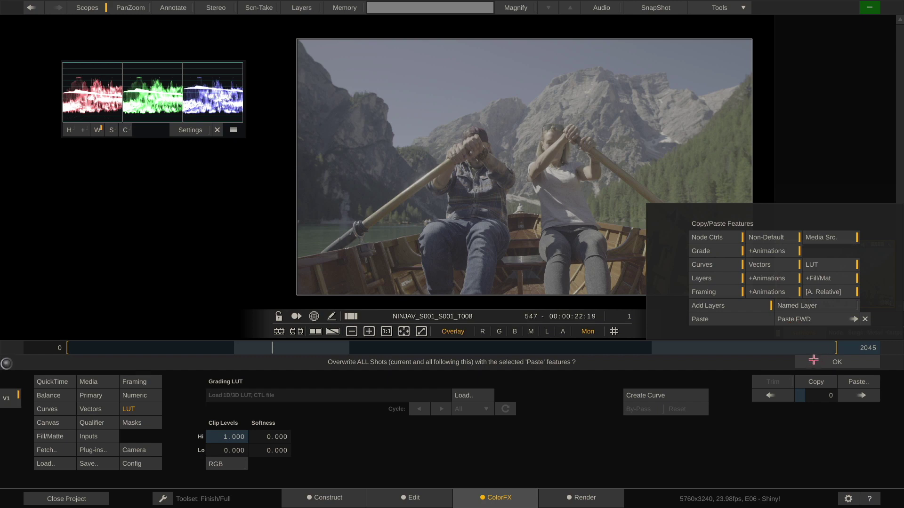
left_click(814, 363)
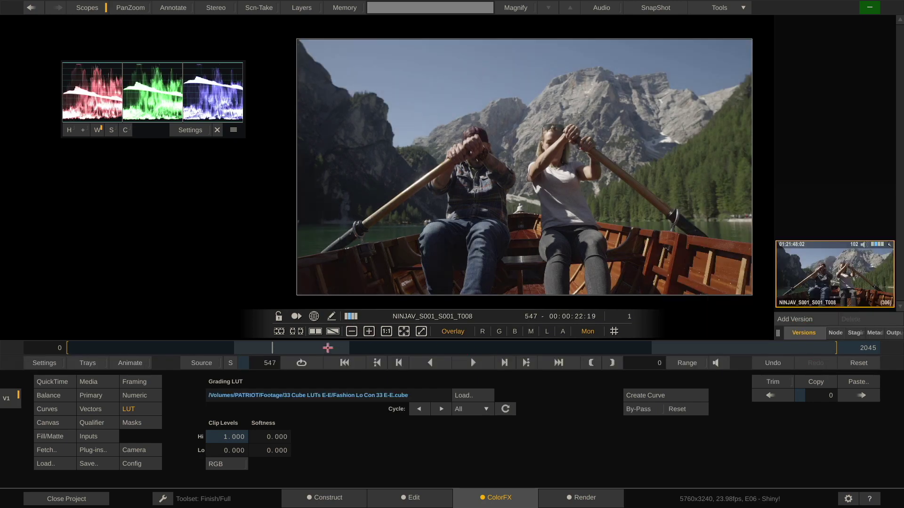
- Check the pasted LUT on shots T009 and T012, then return to T007
left_click(567, 363)
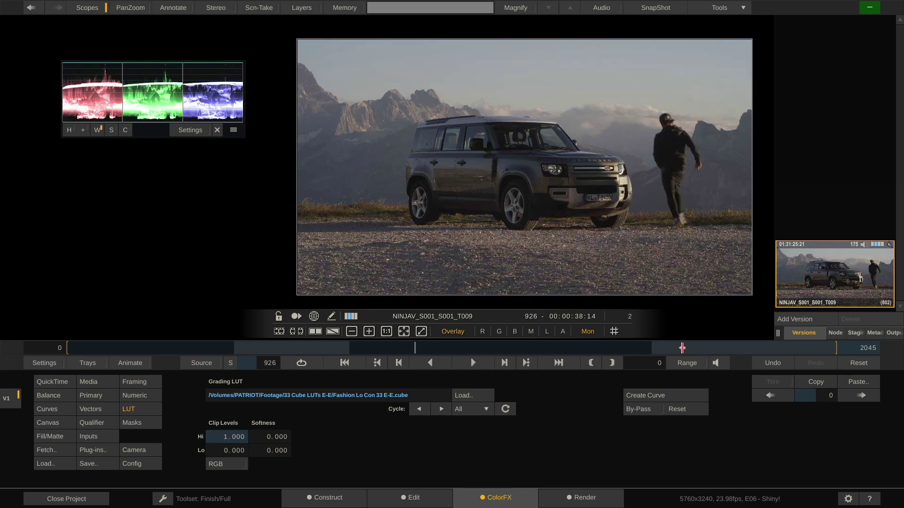
left_click(682, 348)
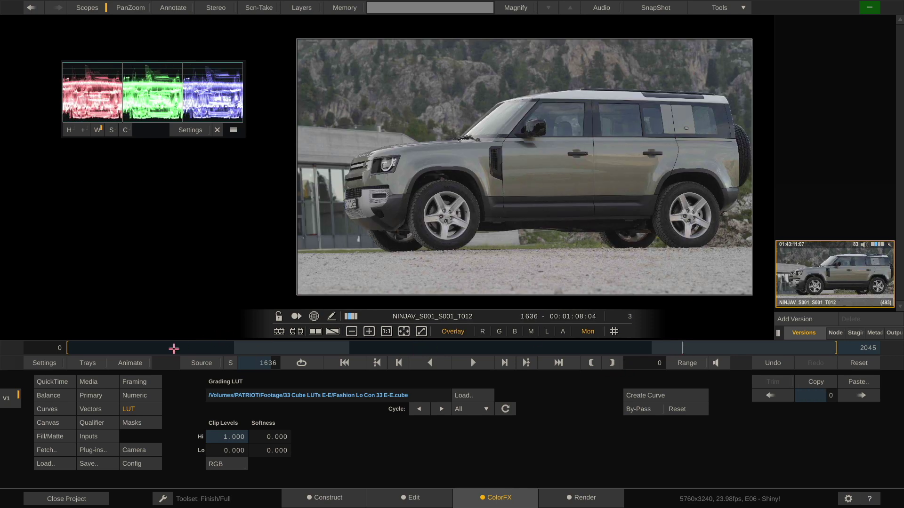
left_click(174, 349)
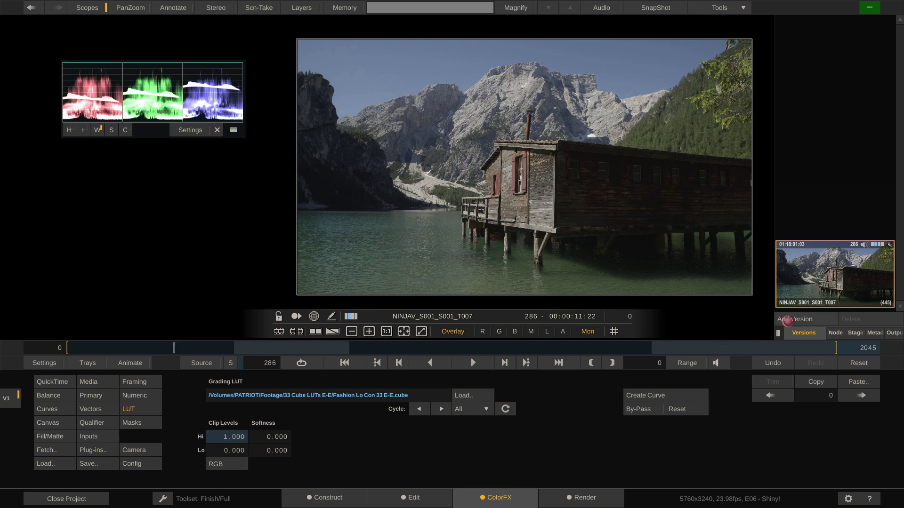
- Add version T007[1] and reset its grade to clear the LUT
left_click(788, 321)
left_click(850, 363)
left_click(849, 363)
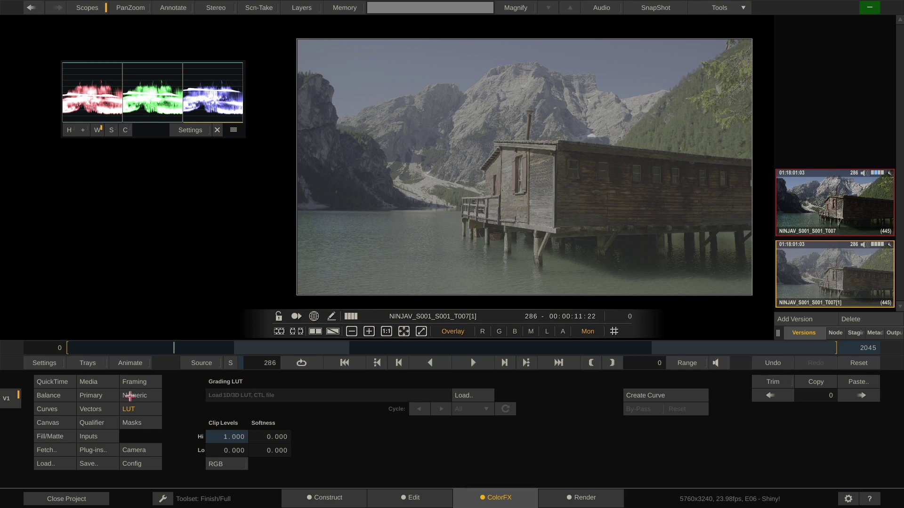
- Show the Balance Primary wheels, test a green Gamma tint, then reset it
left_click(49, 396)
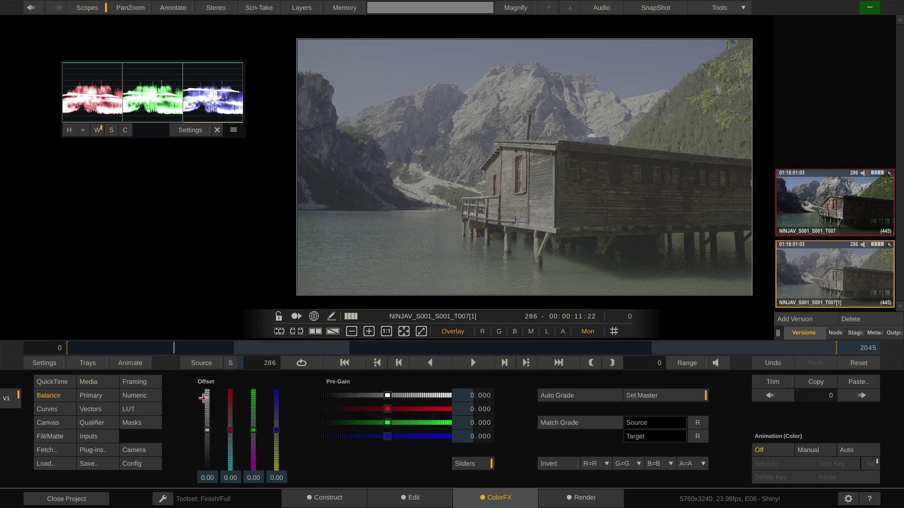
left_click(92, 395)
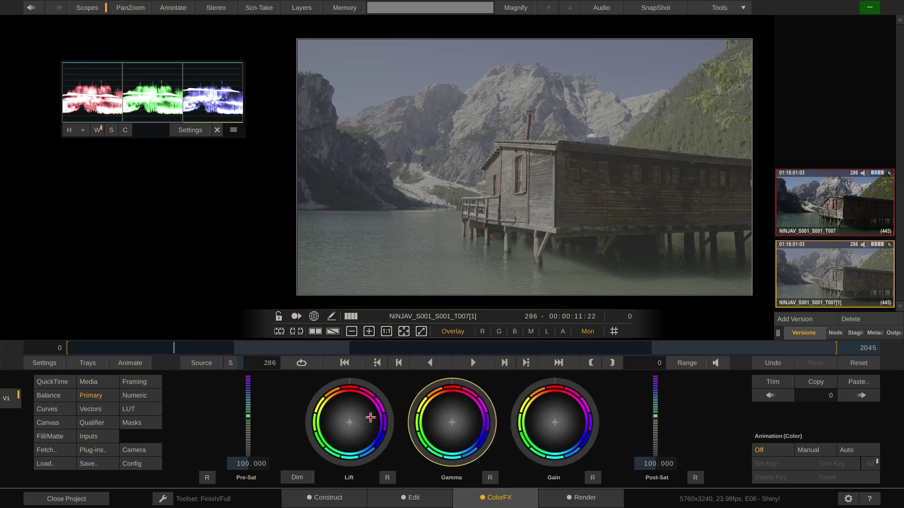
left_click_drag(648, 349, 452, 153)
left_click_drag(517, 143, 518, 144)
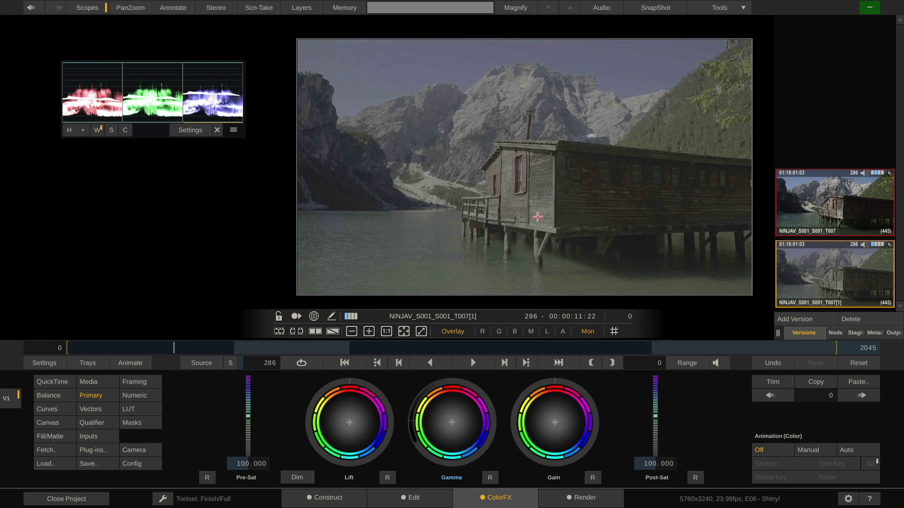
left_click(848, 364)
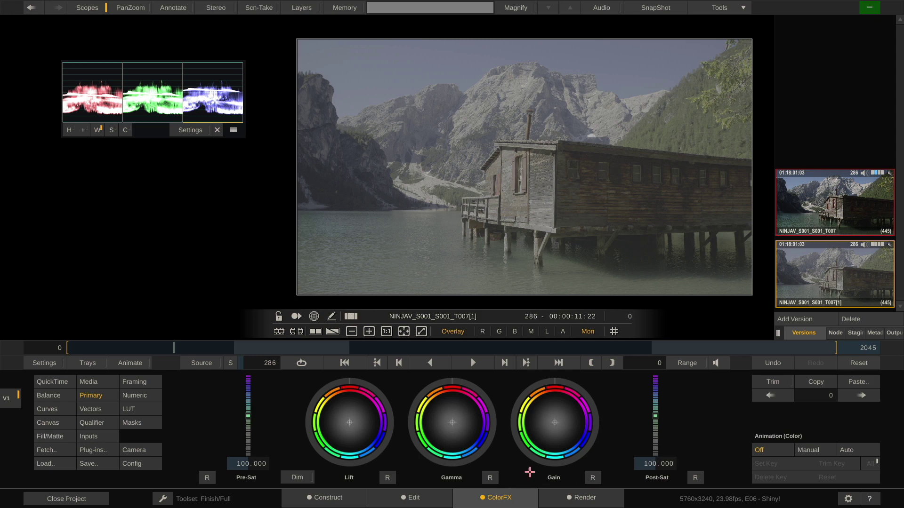
- Show the grade in Numeric view with the scopes enlarged to Full size
left_click(139, 397)
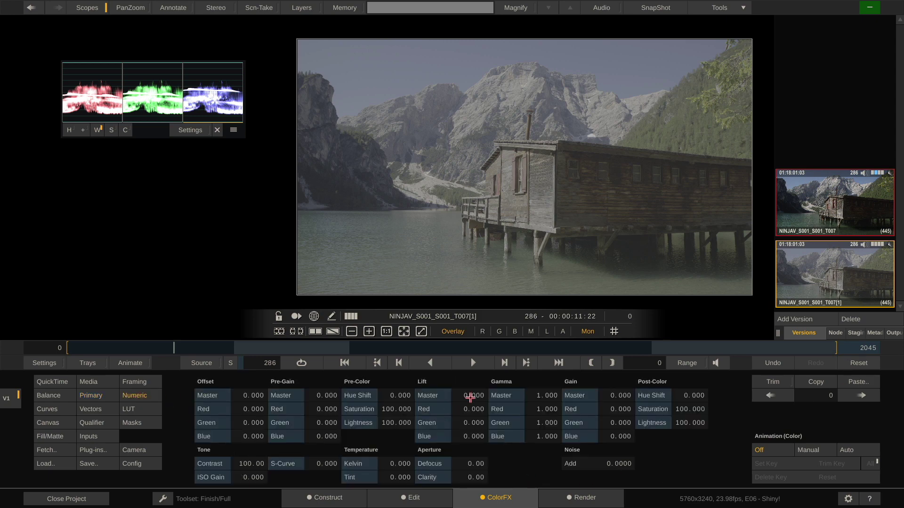
left_click(198, 132)
left_click(142, 116)
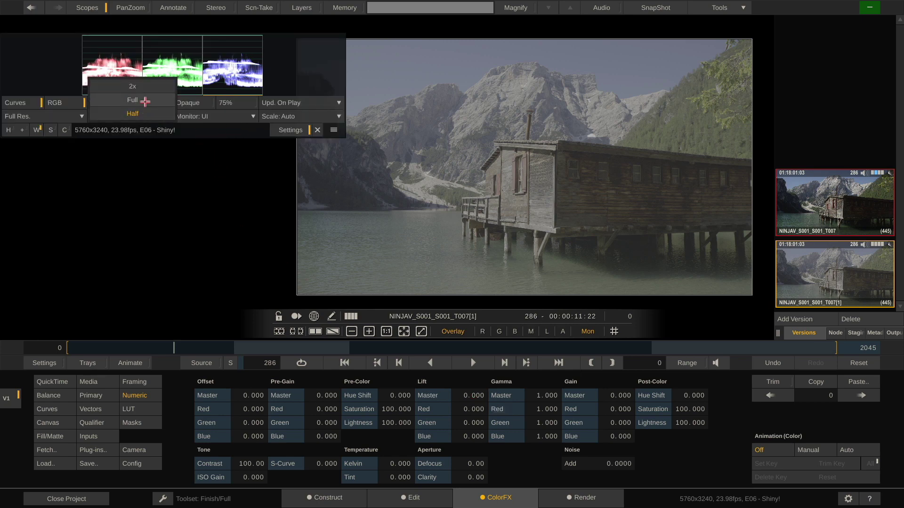
left_click(145, 101)
left_click(312, 159)
left_click_drag(250, 83, 249, 125)
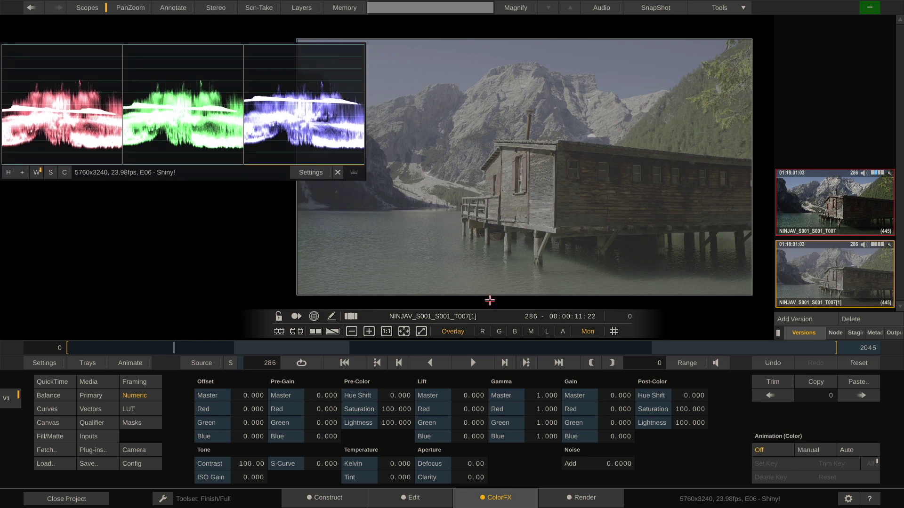
- Set Lift Master -11.176, Gamma Master 0.801 and Gain Master 51.926
left_click_drag(465, 395, 465, 391)
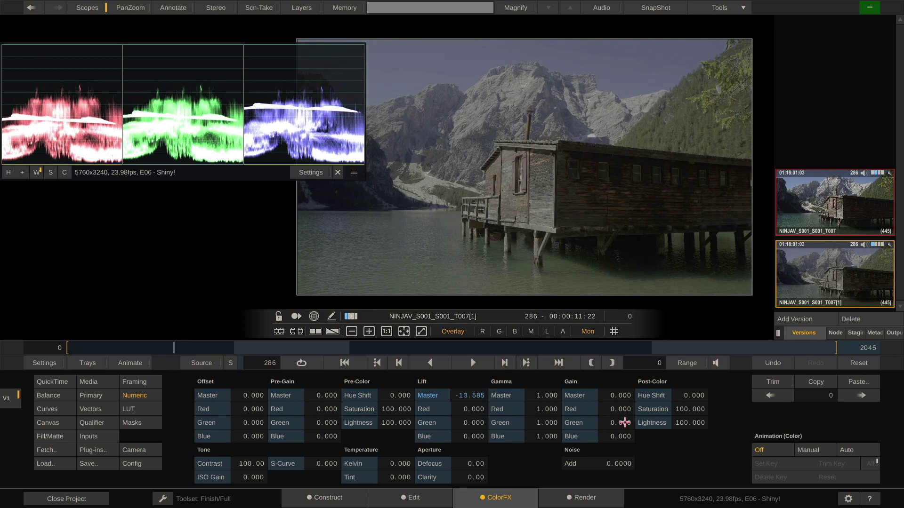
left_click_drag(618, 399, 616, 410)
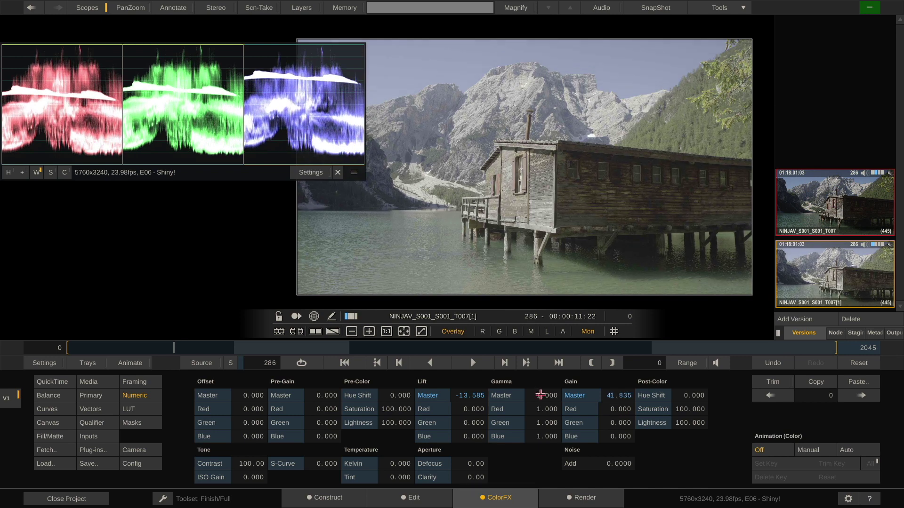
left_click_drag(537, 391, 535, 387)
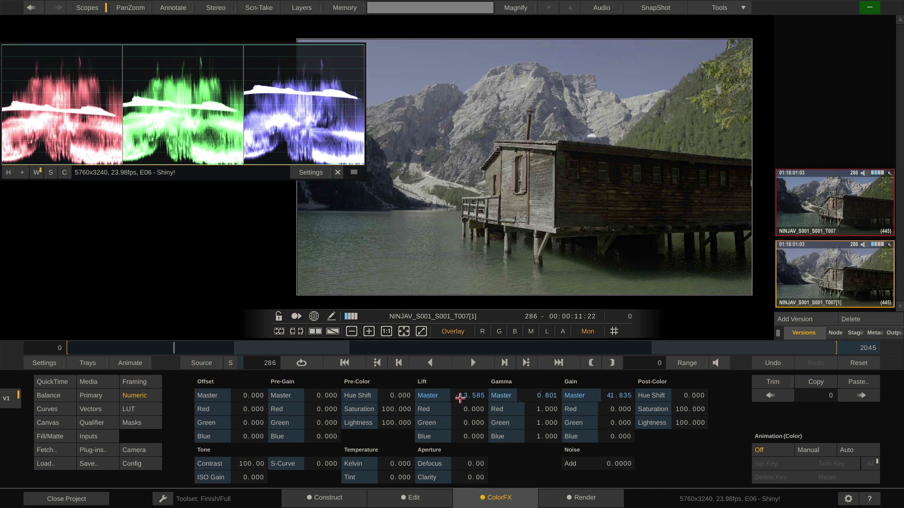
left_click_drag(464, 401, 461, 400)
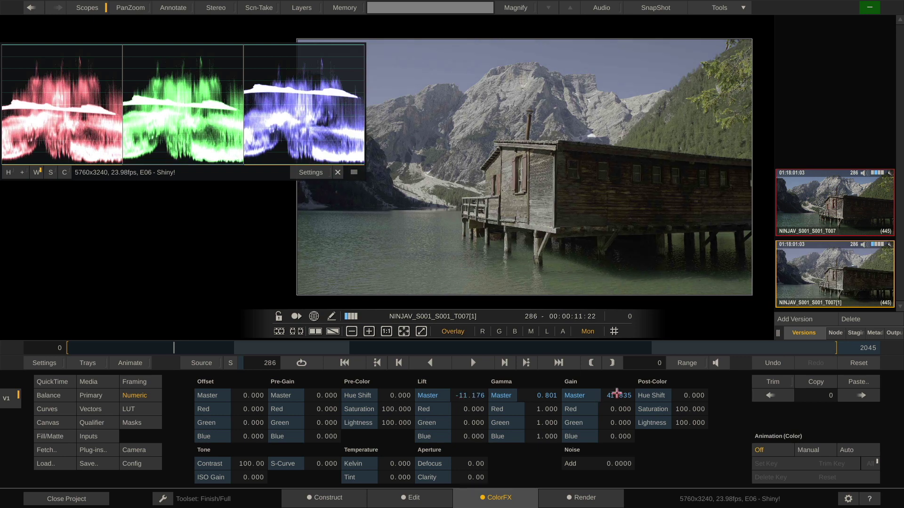
left_click_drag(617, 393, 619, 398)
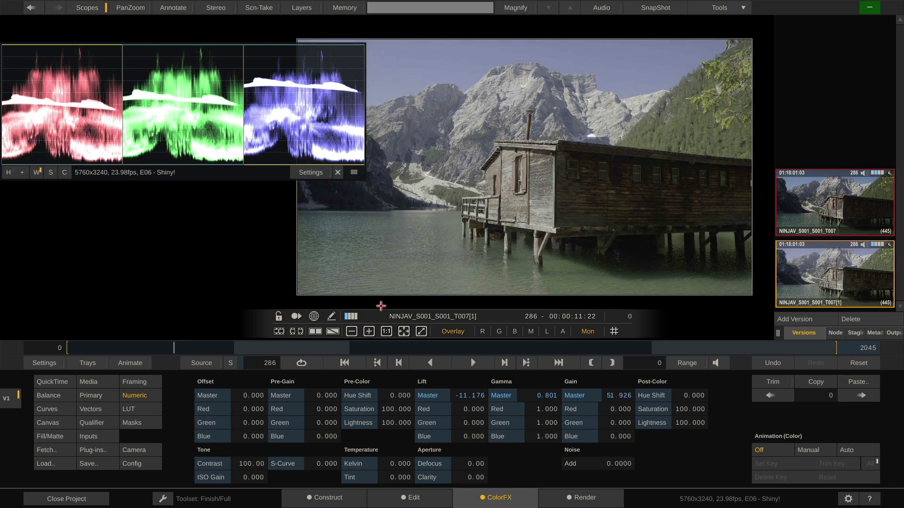
- After a bypass comparison and a trial Contrast reset to 100, set S-Curve 20.791 and saturation 124.720
left_click(350, 316)
left_click(351, 317)
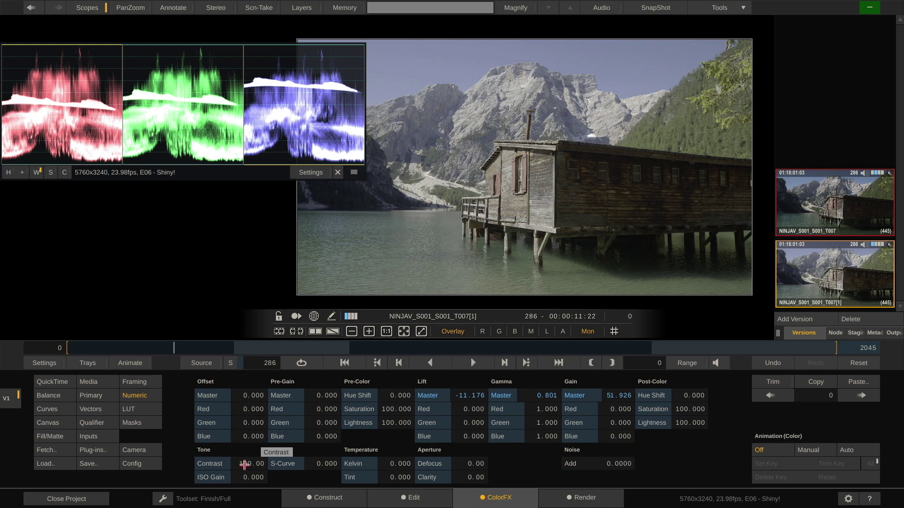
mouse_move(244, 465)
left_mouse_down()
mouse_move(256, 467)
mouse_move(245, 463)
mouse_move(255, 456)
mouse_move(242, 466)
left_mouse_up()
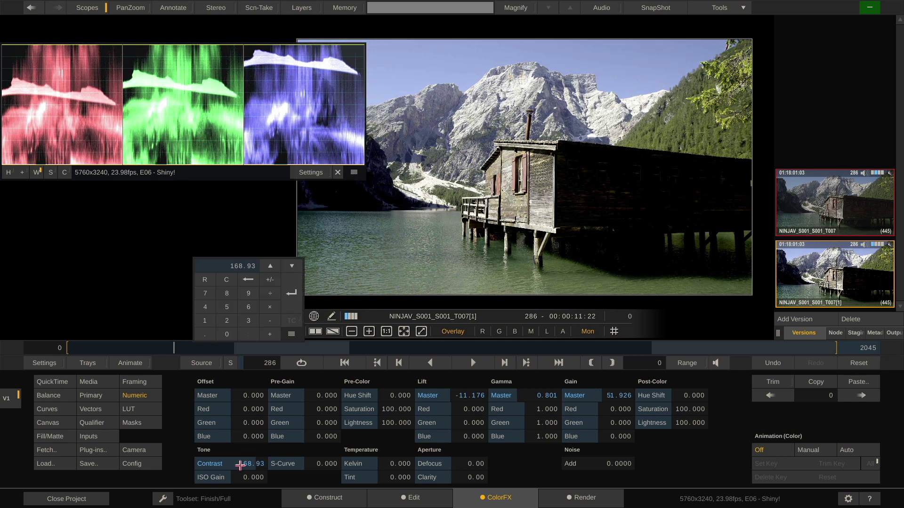
left_click(209, 286)
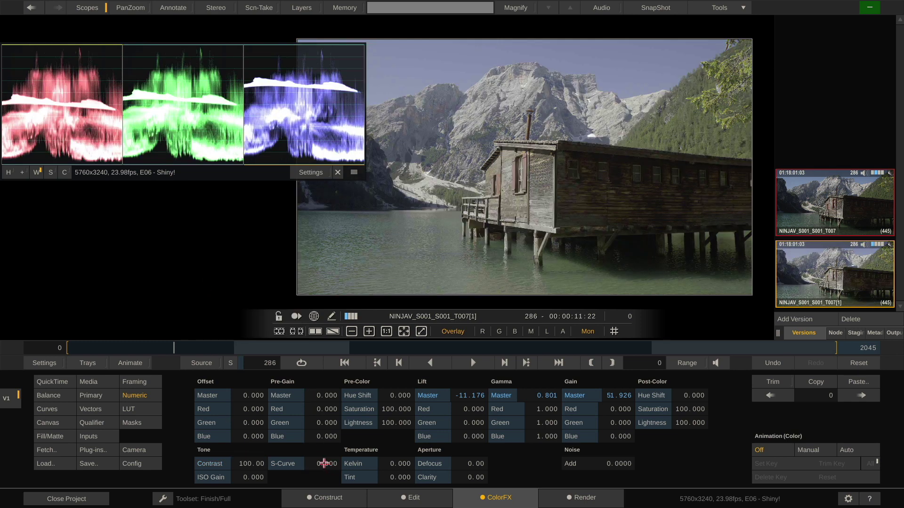
mouse_move(323, 464)
left_mouse_down()
mouse_move(315, 461)
mouse_move(326, 462)
left_mouse_up()
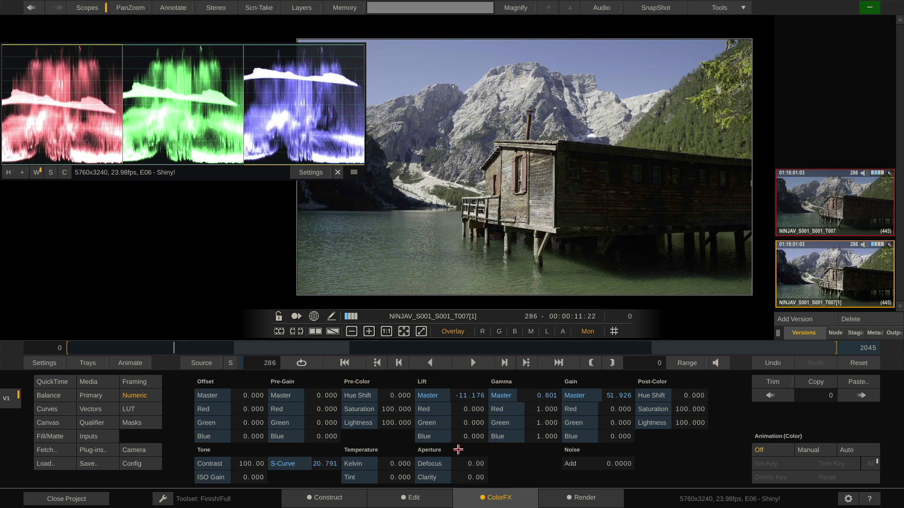
left_click_drag(686, 410, 683, 409)
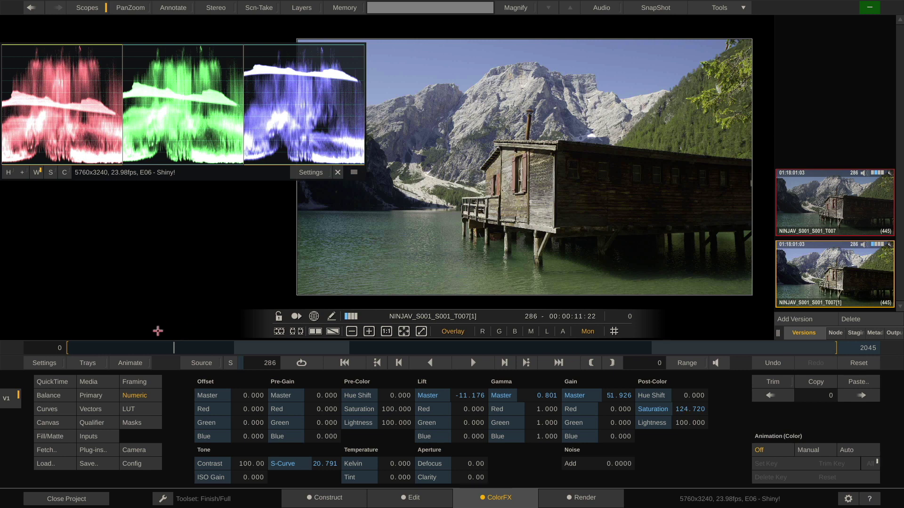
- Pull down a new low Master curve point and ease Lift Master to -6.855
left_click(55, 409)
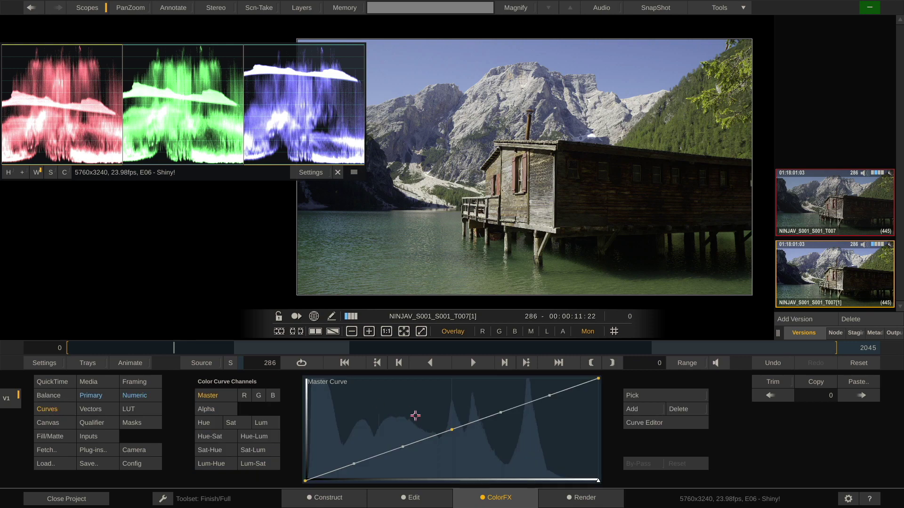
left_click_drag(453, 432, 455, 435)
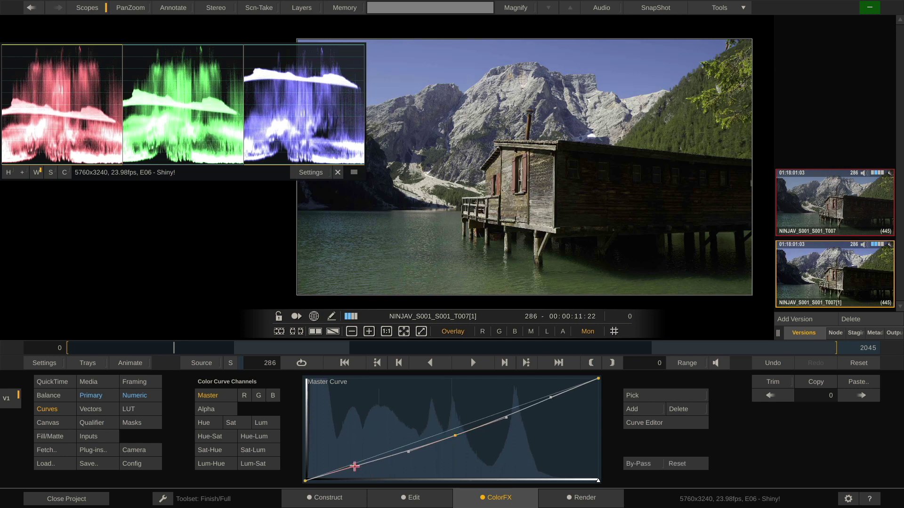
left_click_drag(354, 466, 354, 469)
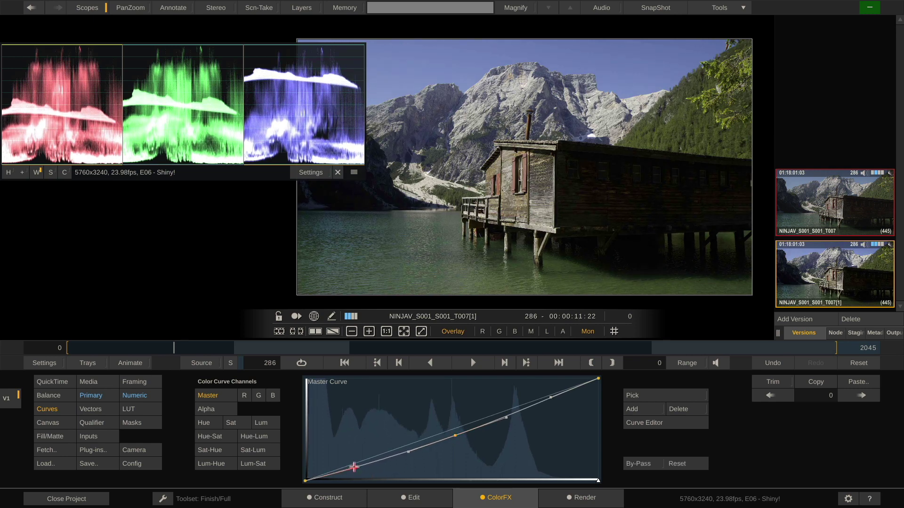
left_click(134, 395)
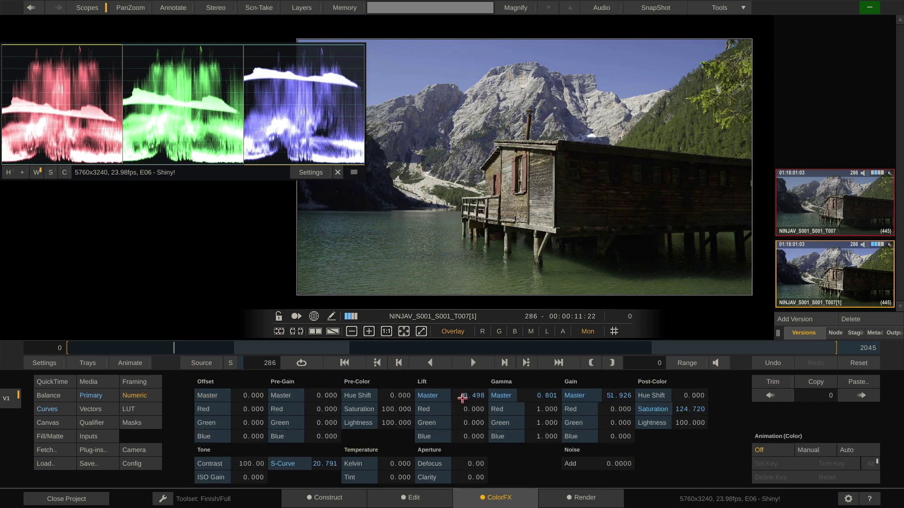
left_click_drag(465, 399, 464, 397)
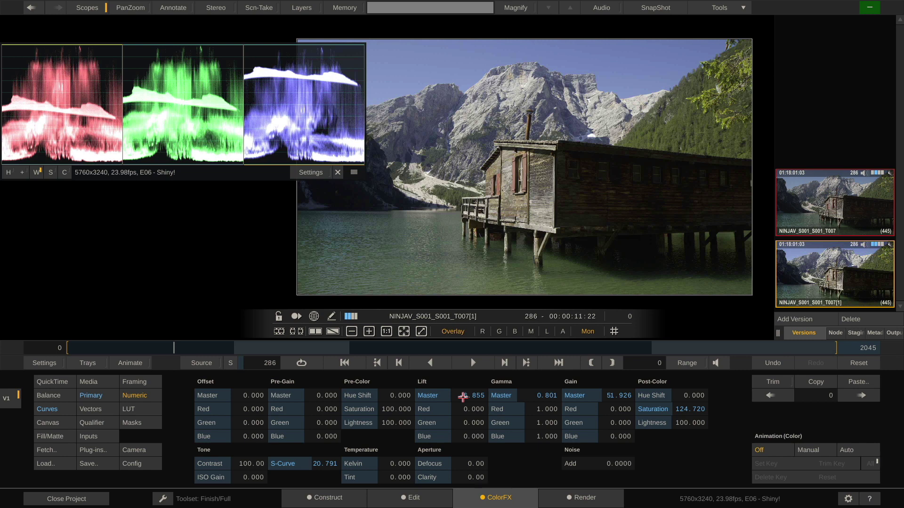
left_click(50, 408)
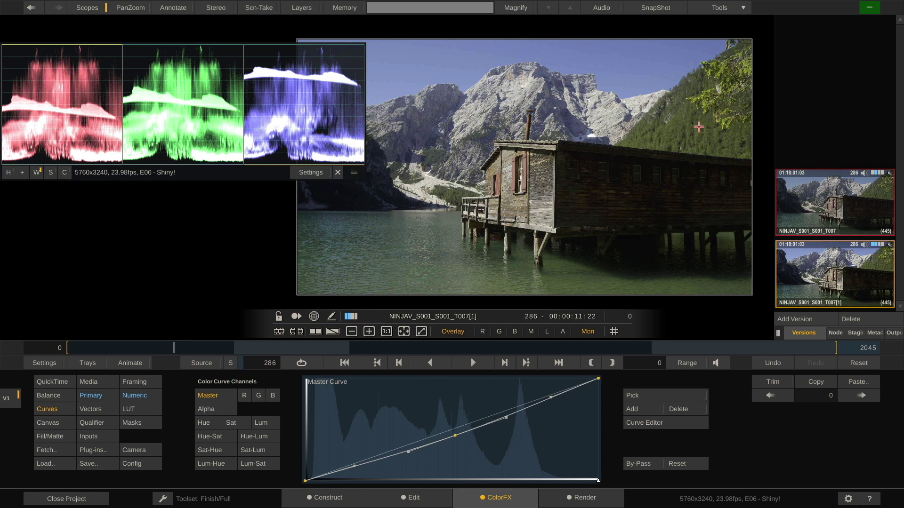
- Raise one point on the Hue vs Hue curve, comparing it with Undo/Redo
left_click(206, 423)
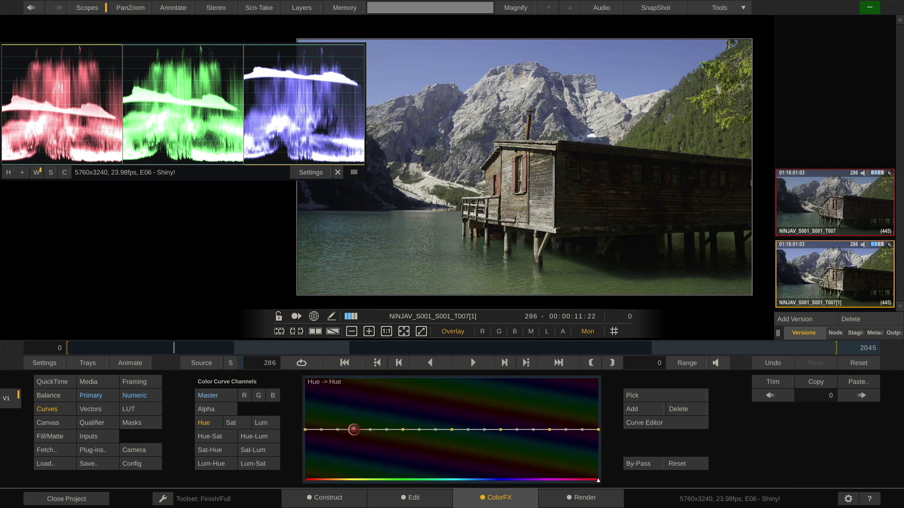
left_click_drag(354, 430, 354, 427)
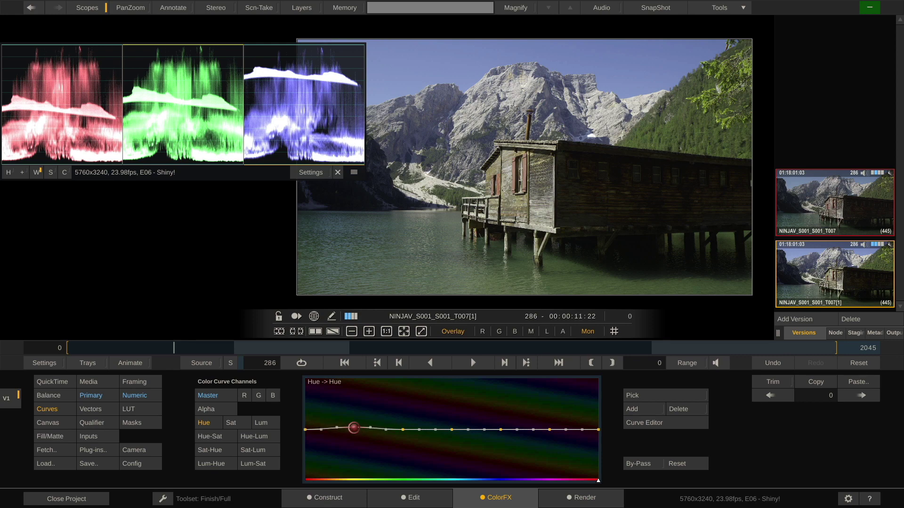
left_click(771, 363)
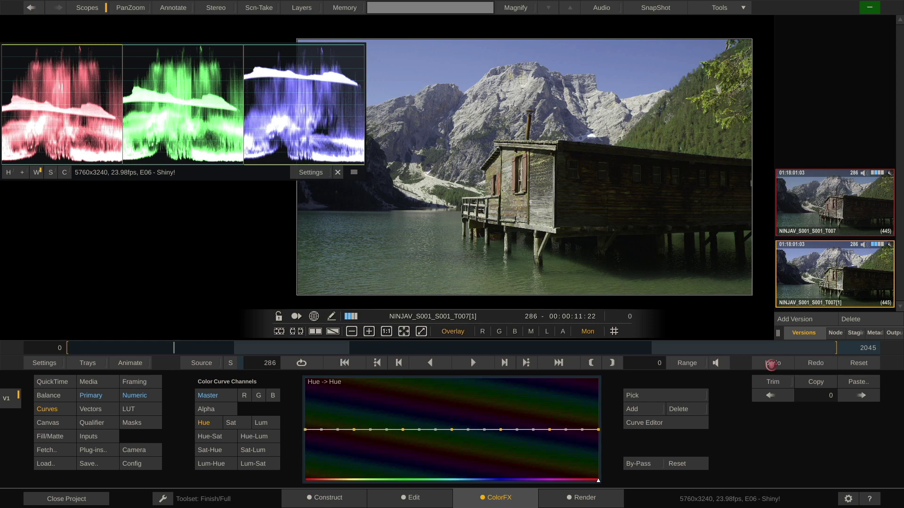
left_click(813, 363)
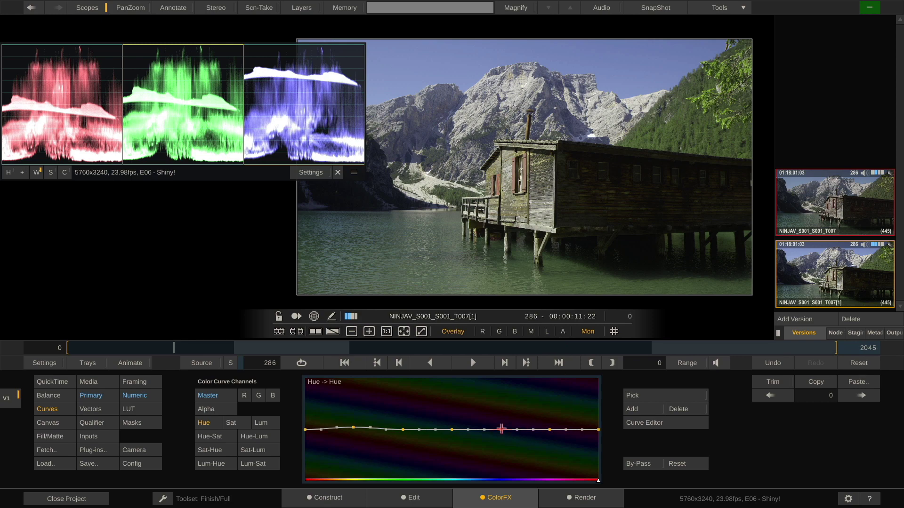
- Dip a mid-range hue point on the curve, comparing it with Undo/Redo
left_click_drag(500, 428, 501, 432)
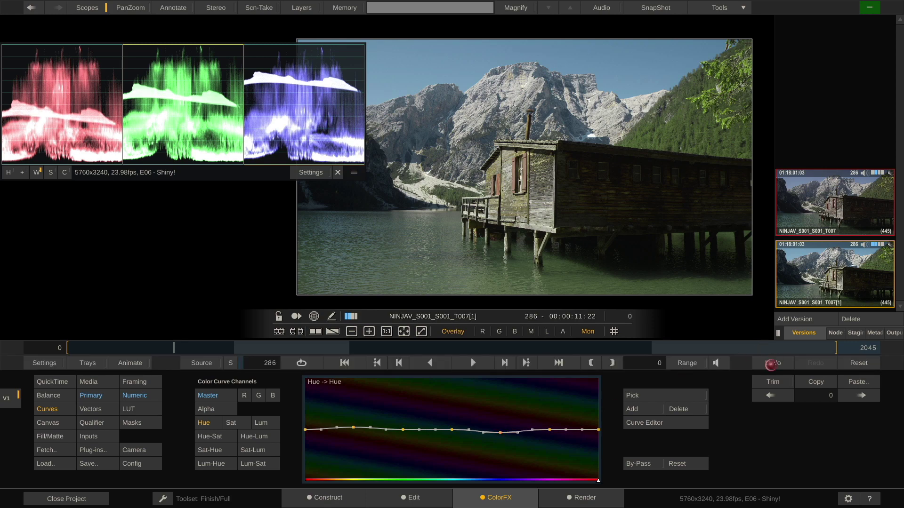
left_click(770, 364)
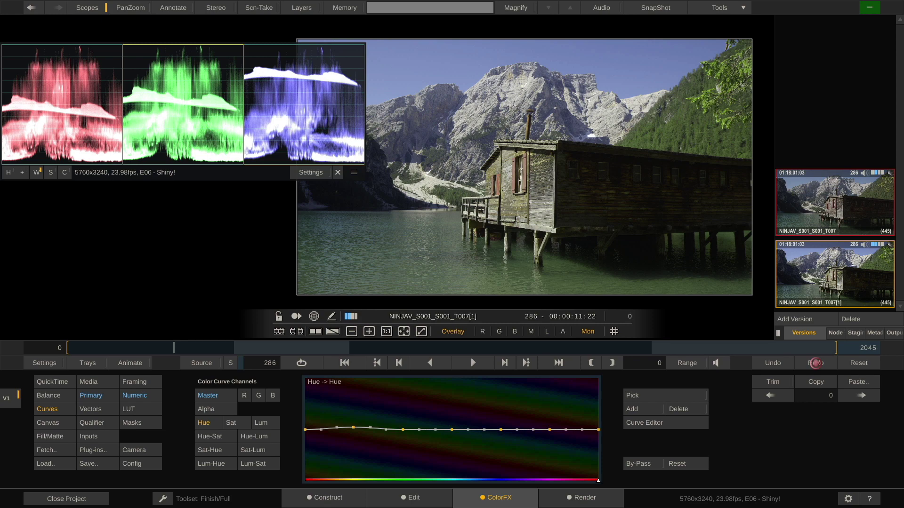
left_click(816, 363)
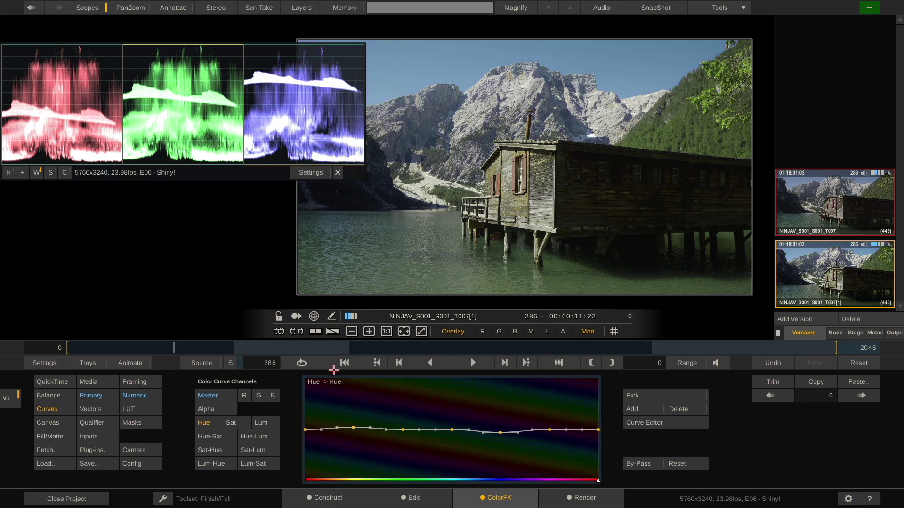
- Raise a saturation bump over the blue hues in the Hue vs Sat curve, peak shifted slightly left
left_click(214, 437)
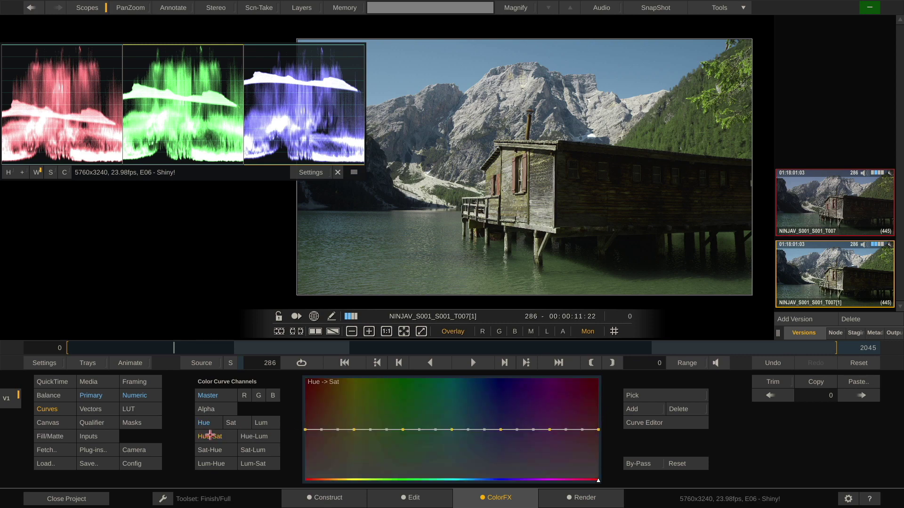
left_click_drag(501, 430, 500, 408)
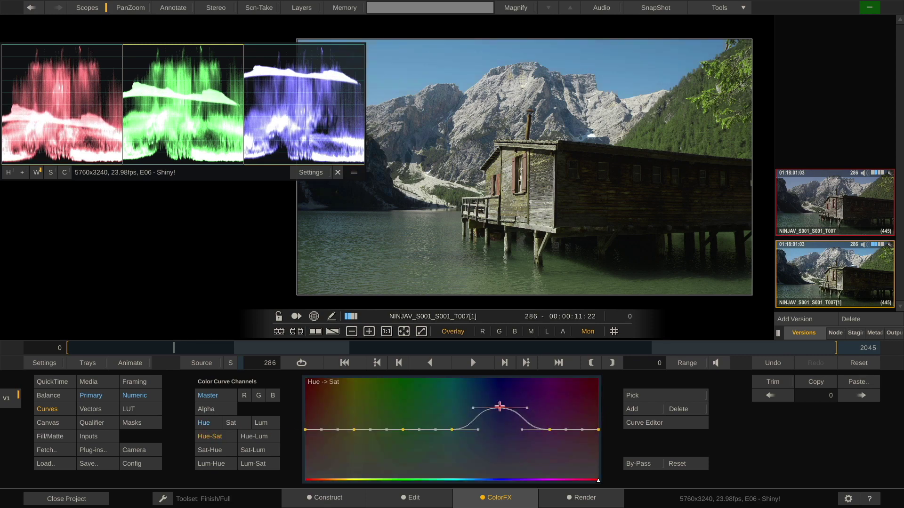
left_click_drag(500, 405, 499, 405)
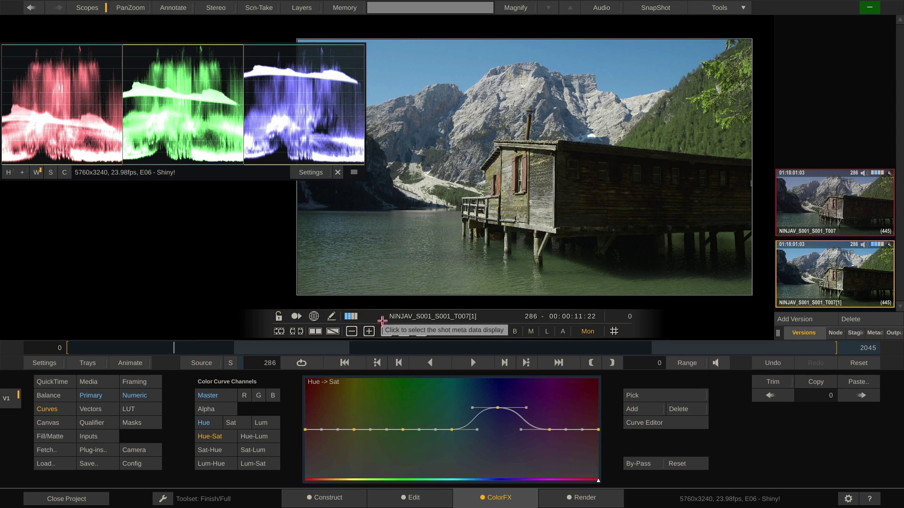
- On the primary wheels, nudge the Gamma balance toward blue at the bottom-right in two small drags
left_click(90, 395)
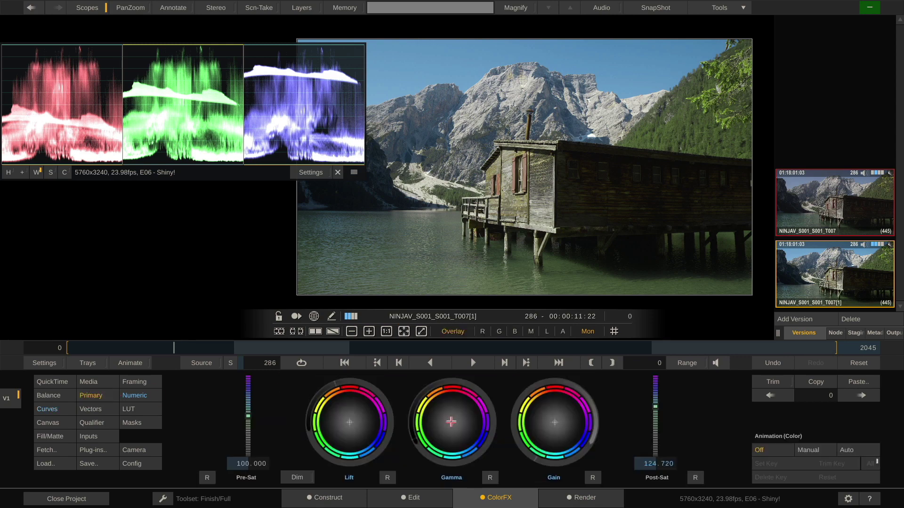
left_click_drag(452, 422, 537, 482)
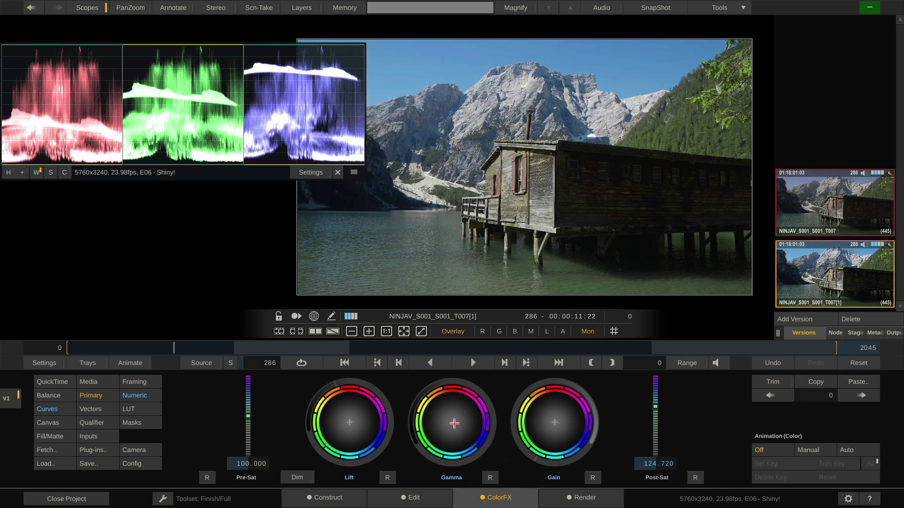
left_click_drag(455, 424, 480, 452)
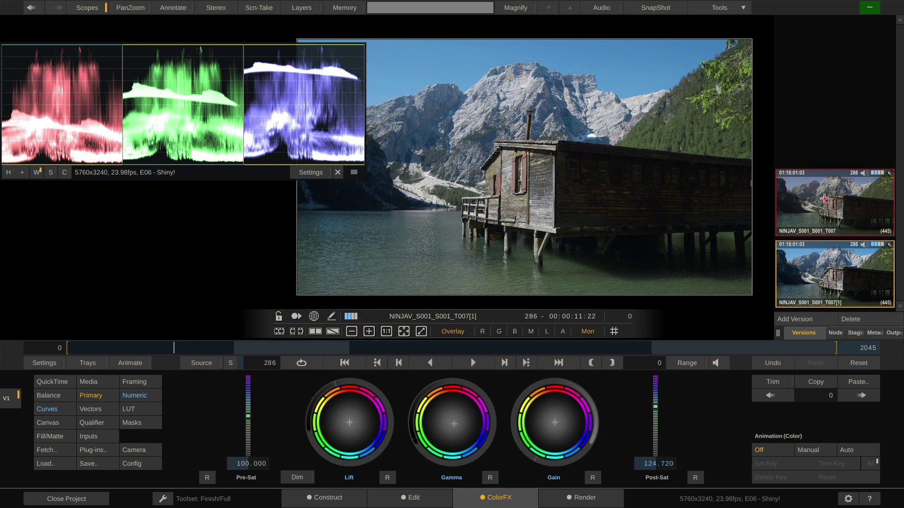
left_click(836, 206)
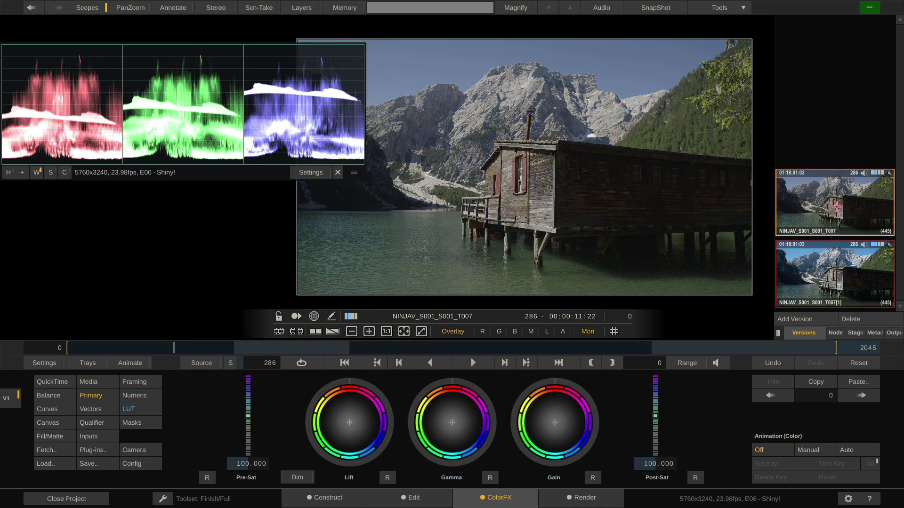
left_click(833, 284)
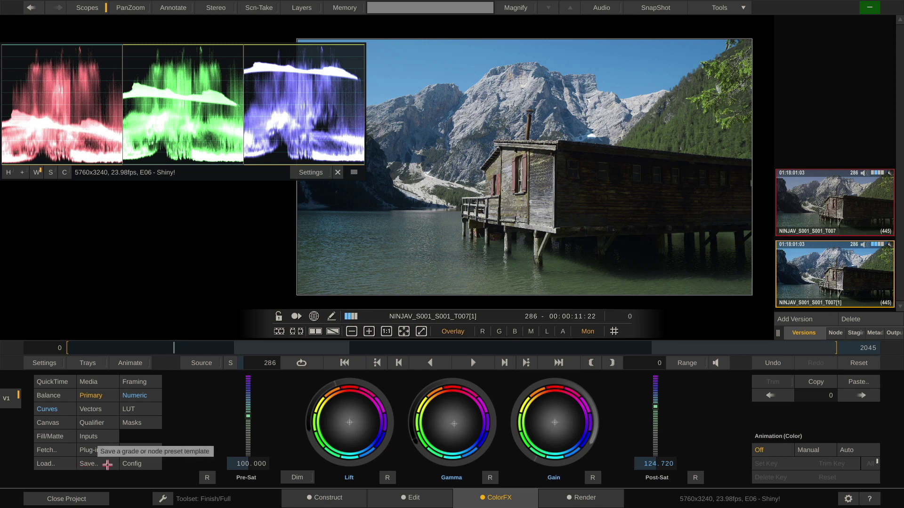
- Briefly open and close Settings, then bring up the Master colour curve
left_click(45, 362)
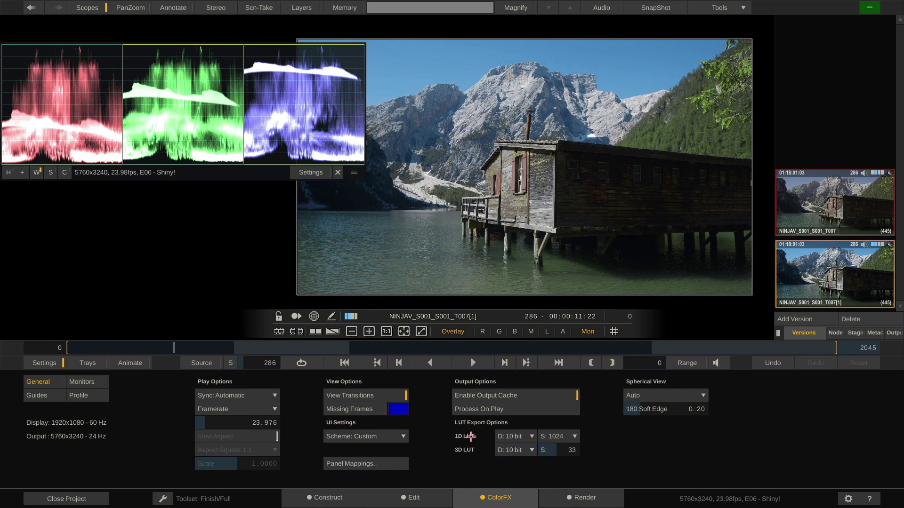
left_click(47, 365)
left_click(47, 408)
left_click(210, 395)
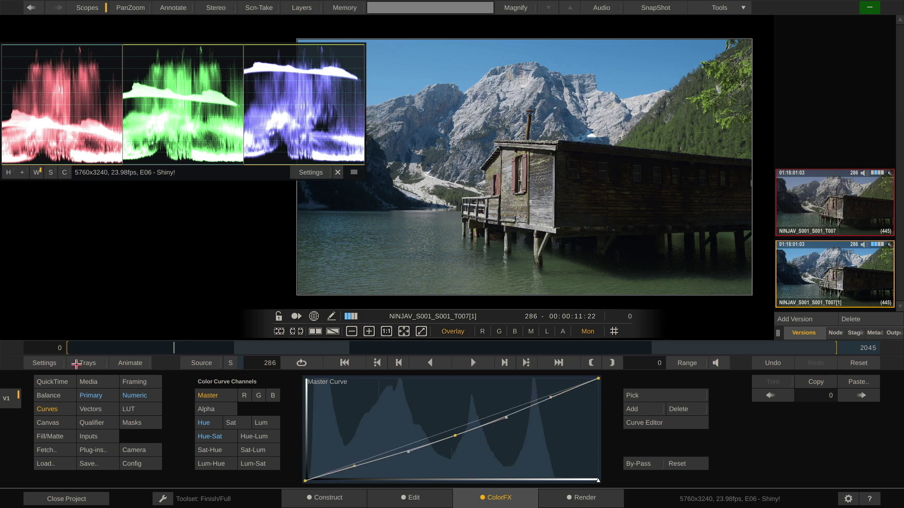
- Confirm the LUT export options keep a 33-point 3D LUT at 10 bit
left_click(47, 363)
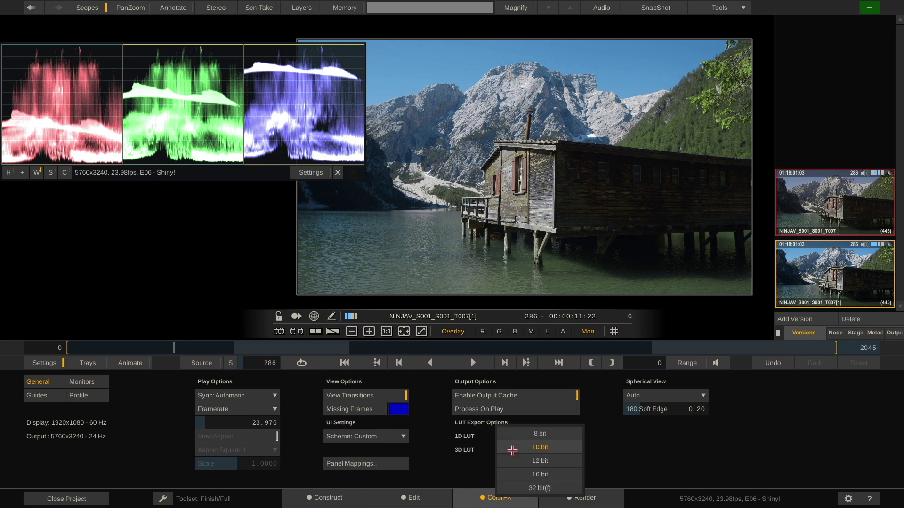
left_click(512, 450)
left_click(618, 452)
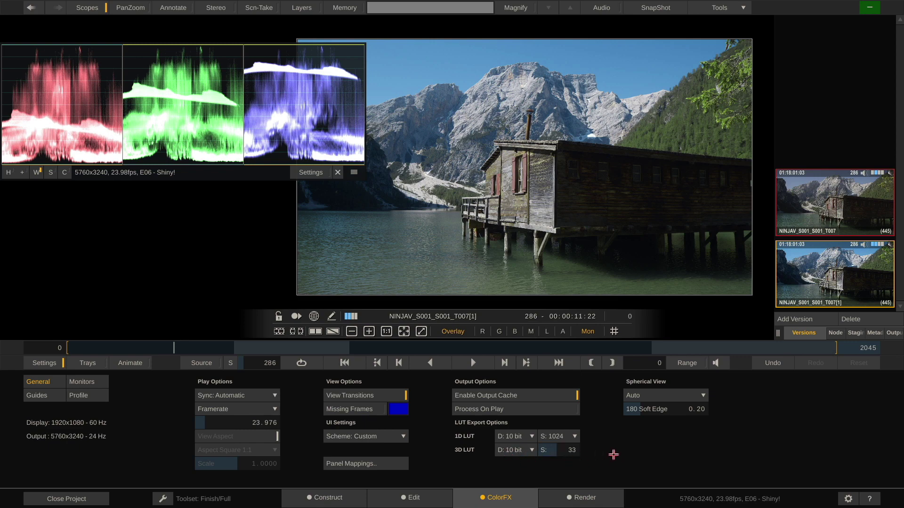
left_click(46, 363)
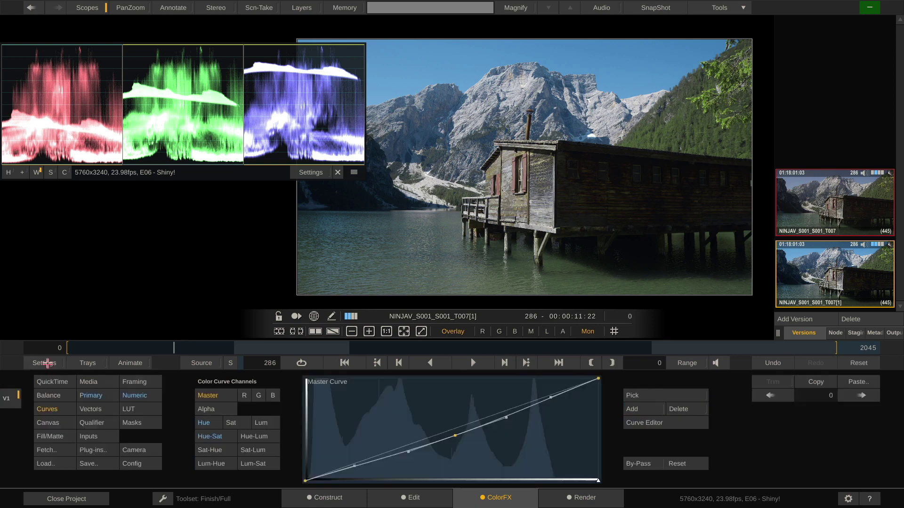
- Save the T007[1] grade to the Desktop as a Cube LUT (*.cube) named MyLook
left_click(89, 463)
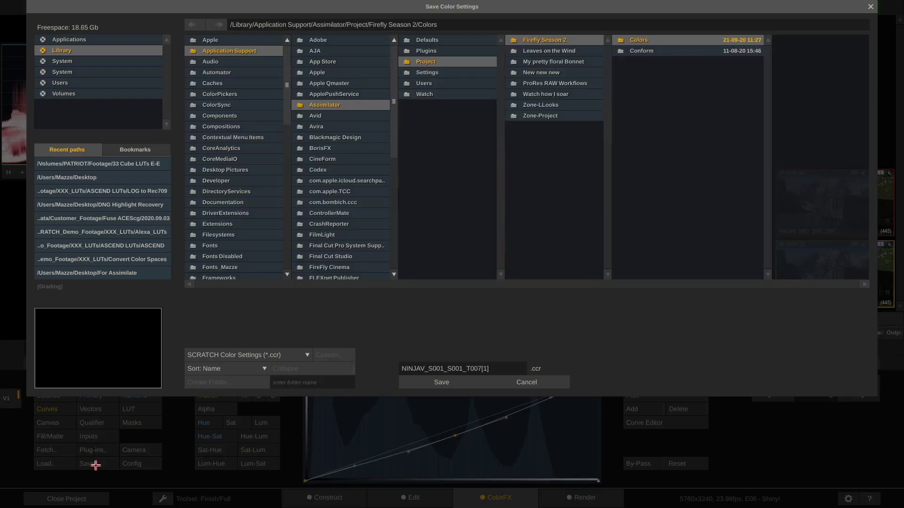
left_click(130, 178)
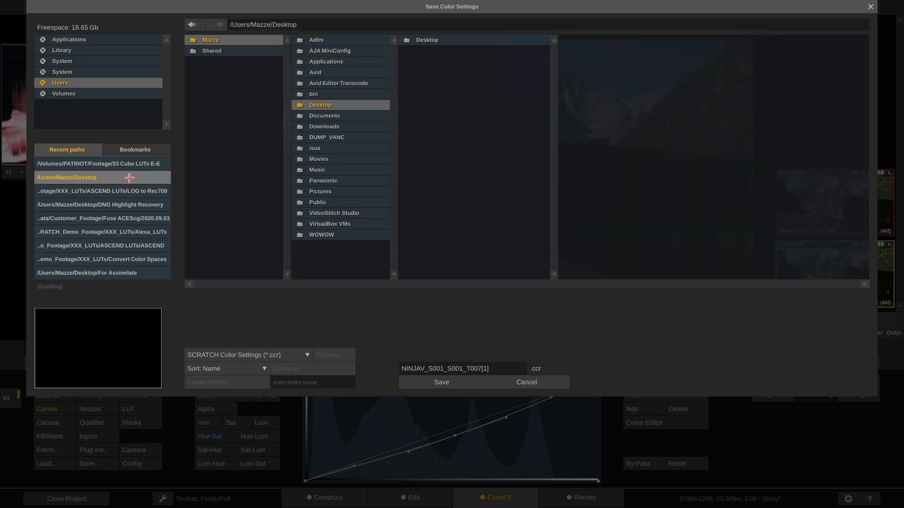
left_click(281, 355)
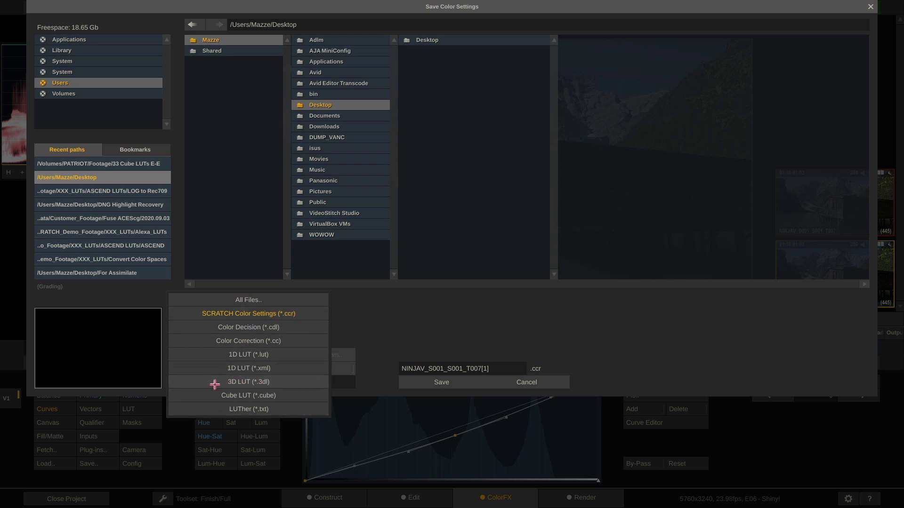
left_click(287, 397)
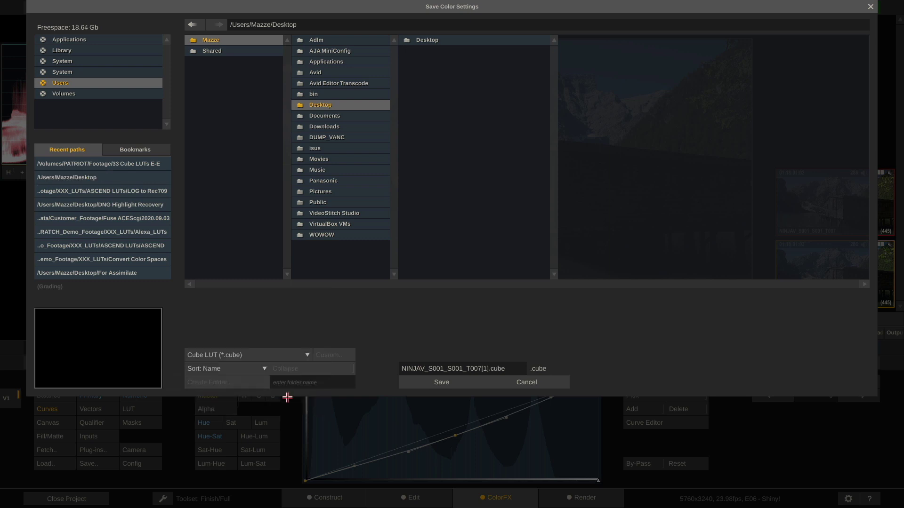
left_click(485, 368)
left_click_drag(466, 369, 375, 370)
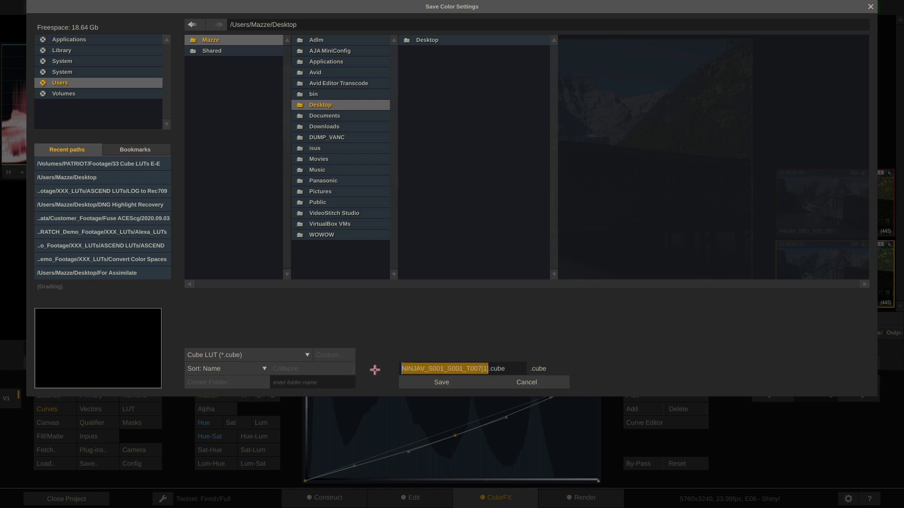
type("My")
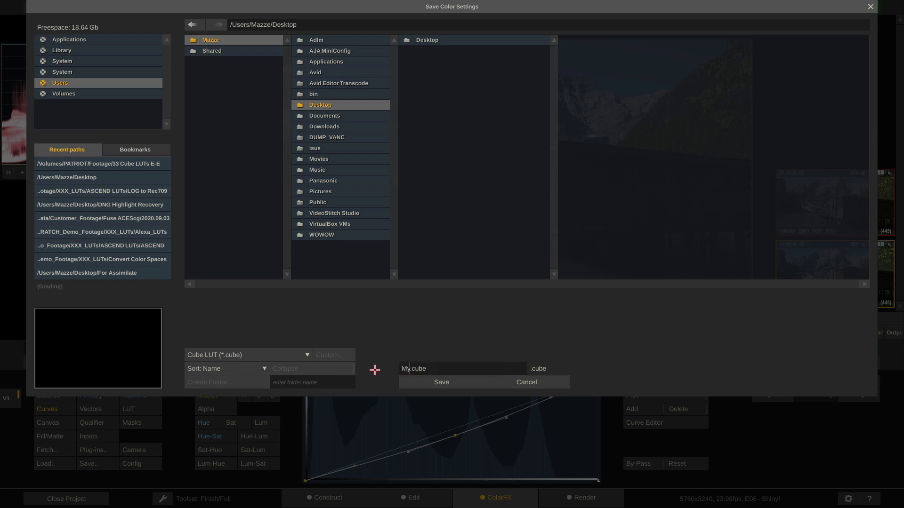
type("Look")
left_click(423, 384)
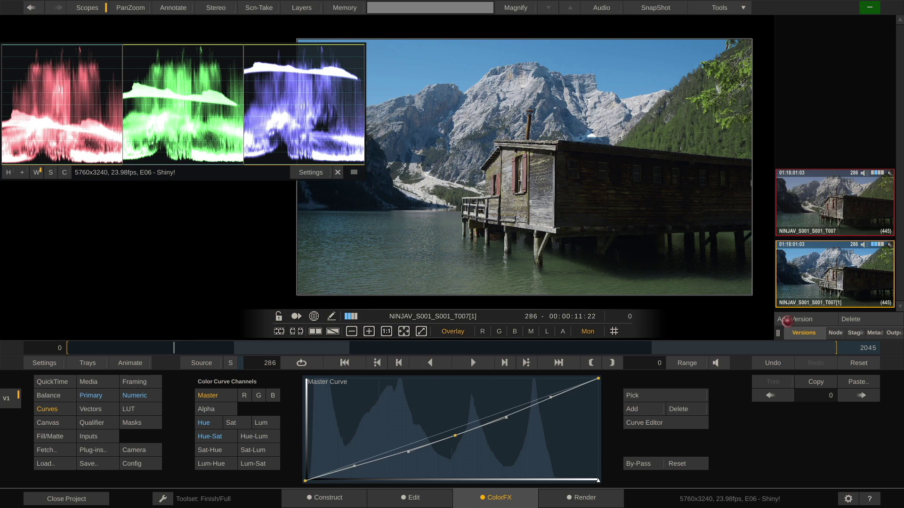
- Add a new version, T007[2], and reset its grade to ungraded
left_click(787, 320)
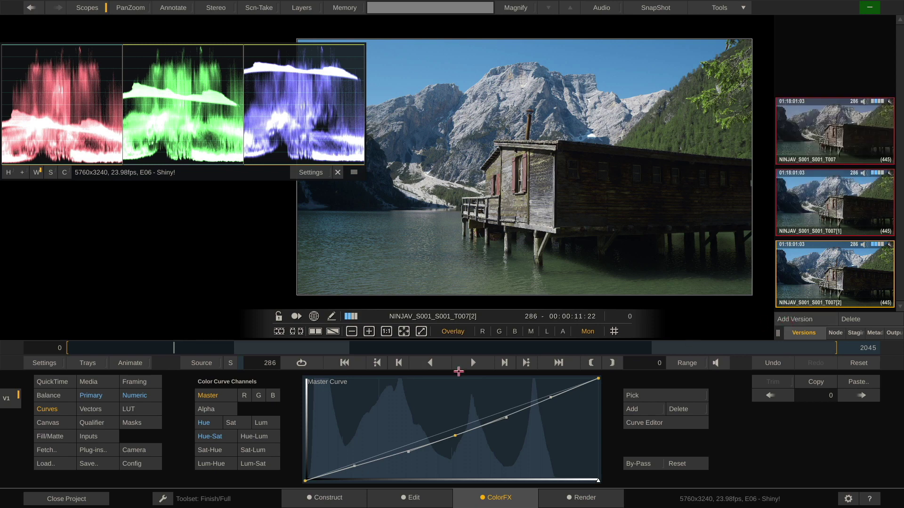
left_click(848, 363)
left_click(848, 363)
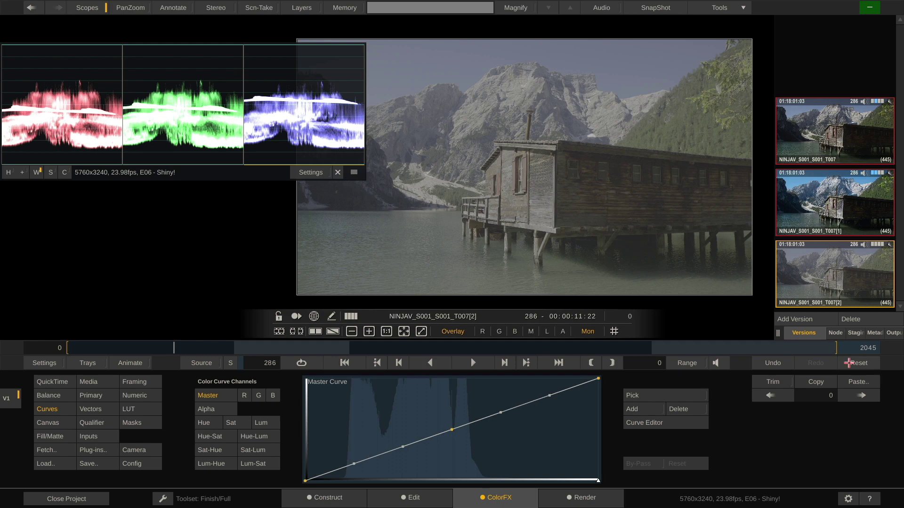
- Browse for a grading LUT and select MyLook.cube in the Desktop folder
left_click(141, 409)
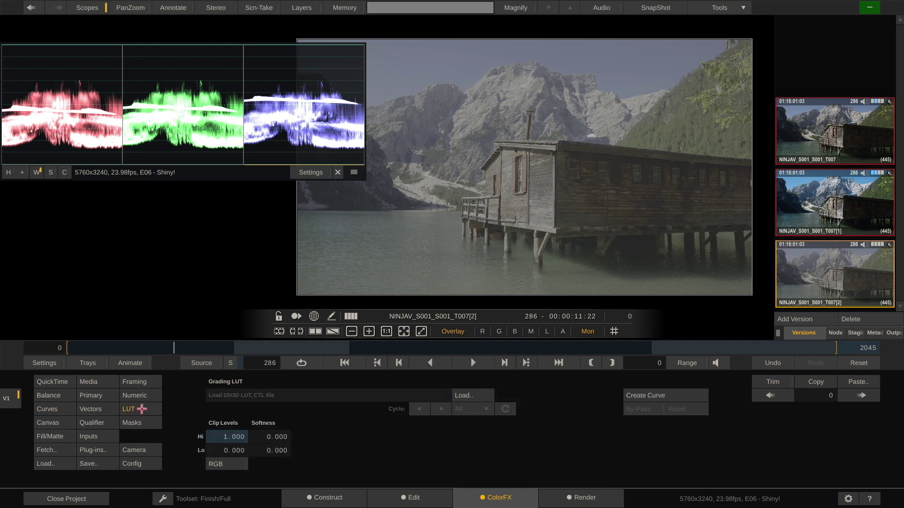
left_click(484, 394)
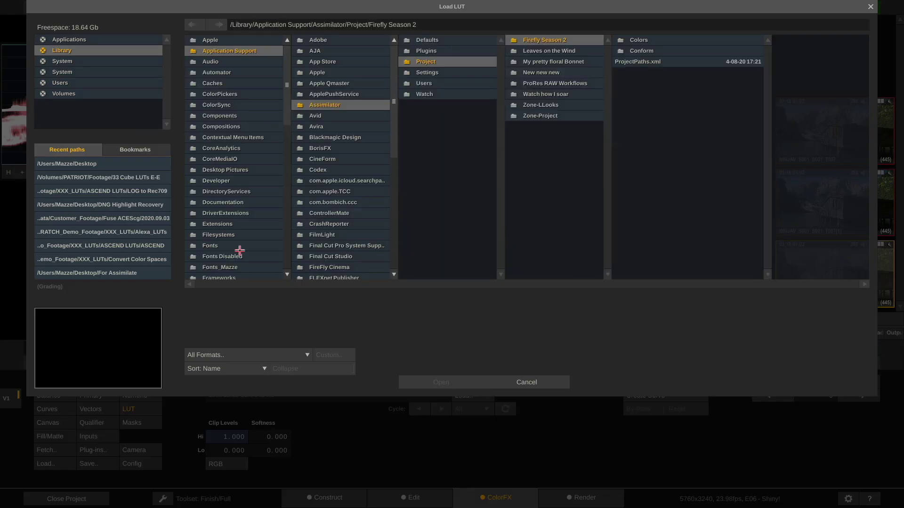
left_click(147, 164)
left_click(456, 51)
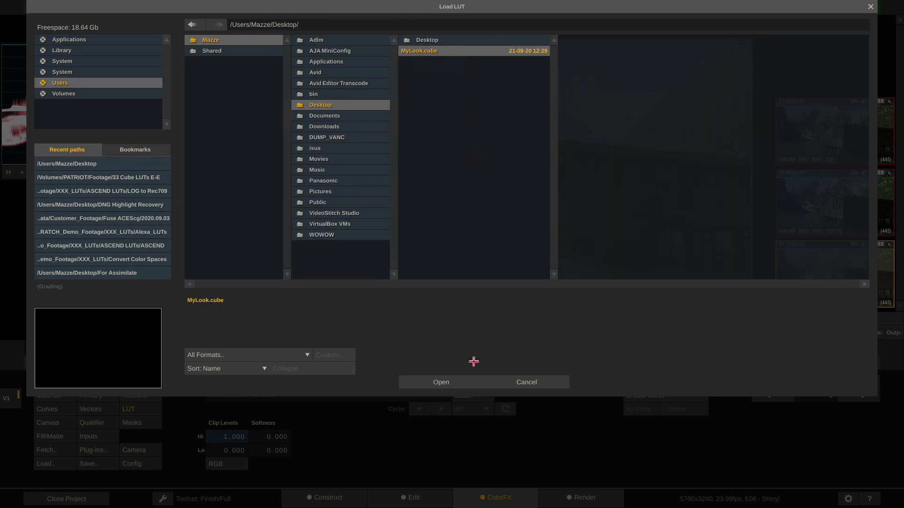
- Apply MyLook.cube as the Grading LUT, then flip between T007[1] and T007[2] to compare
left_click(432, 382)
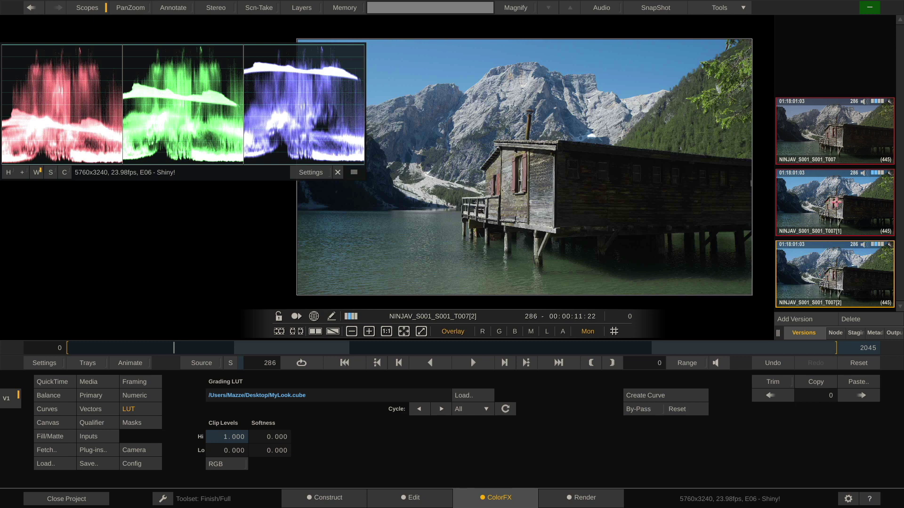
left_click(837, 201)
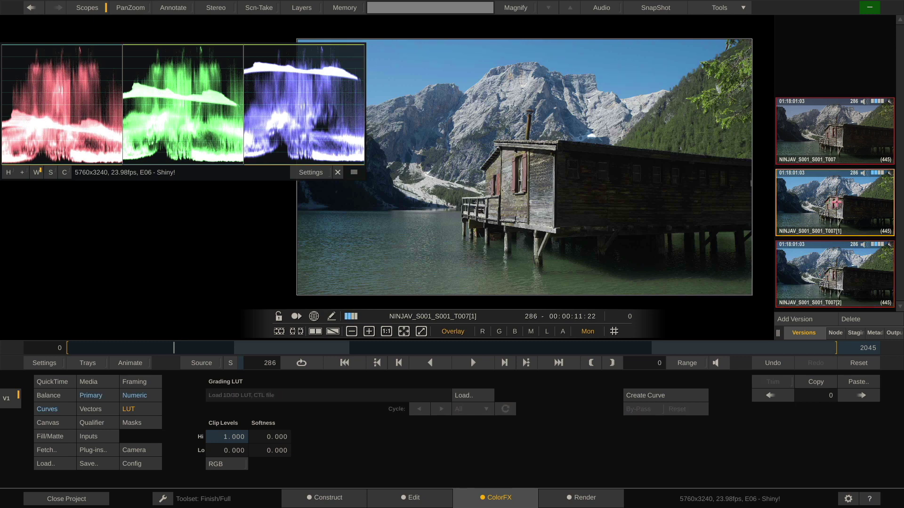
left_click(818, 273)
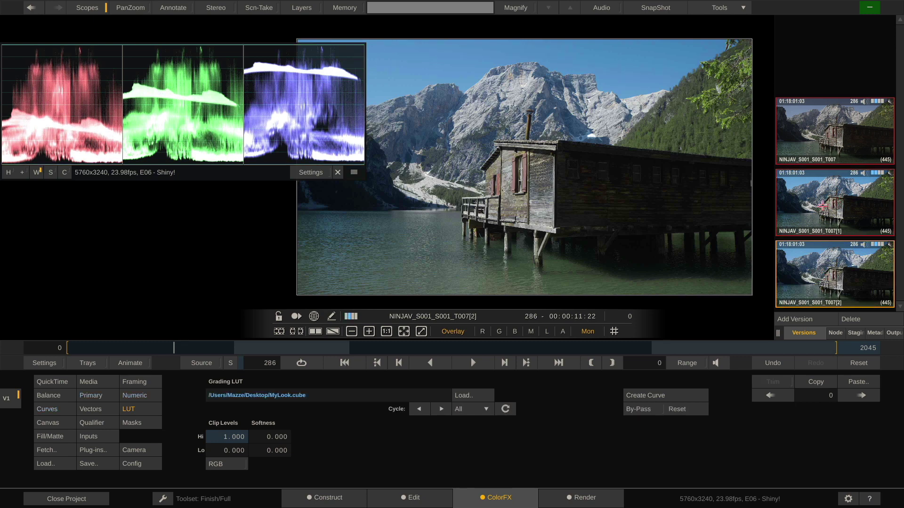
left_click(822, 205)
left_click(825, 274)
left_click(841, 190)
left_click(831, 259)
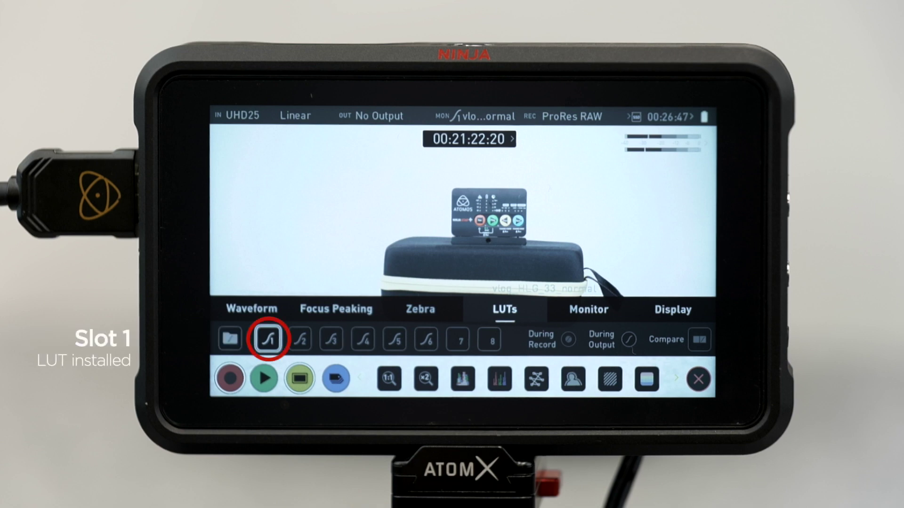
- Overwrite LUT slot 1 with the vlog_Rec709_33_normal file from the drive
left_click(269, 339)
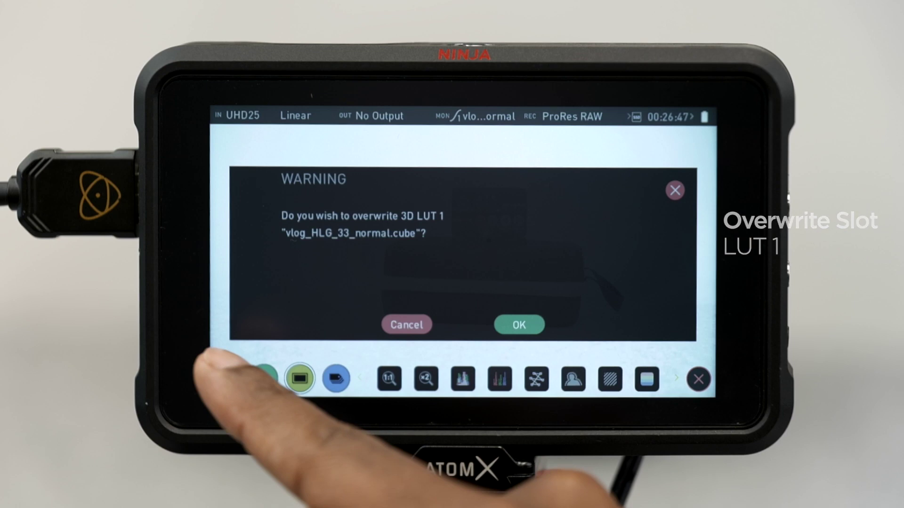
left_click(518, 324)
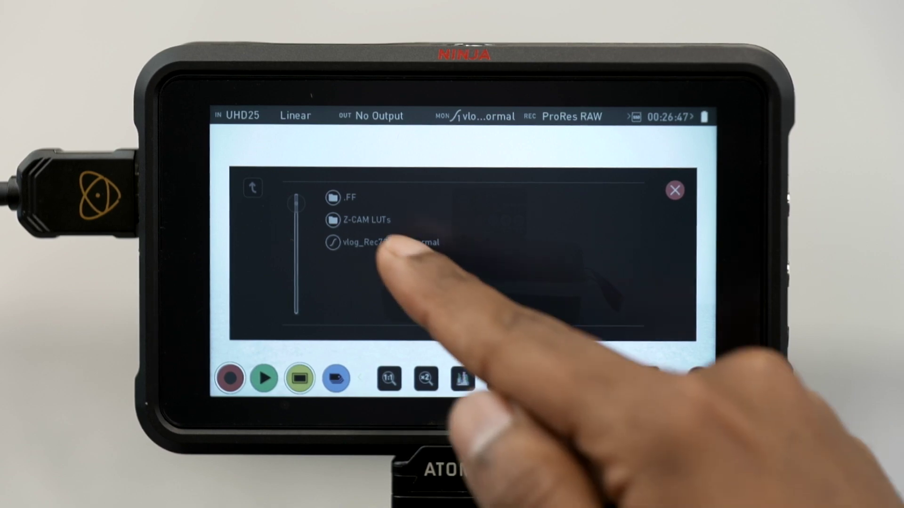
left_click(390, 242)
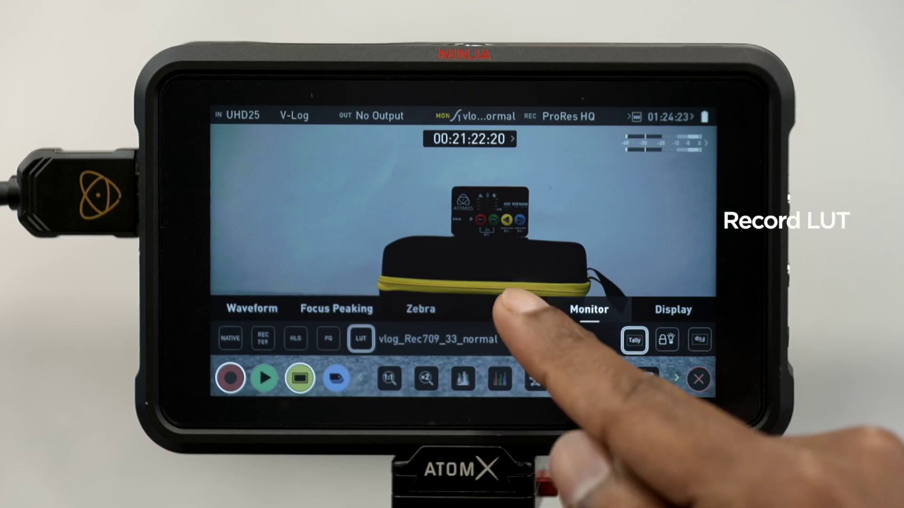
- Enable the slot 1 LUT During Record and During Output, then turn on the split-screen Compare view
left_click(504, 309)
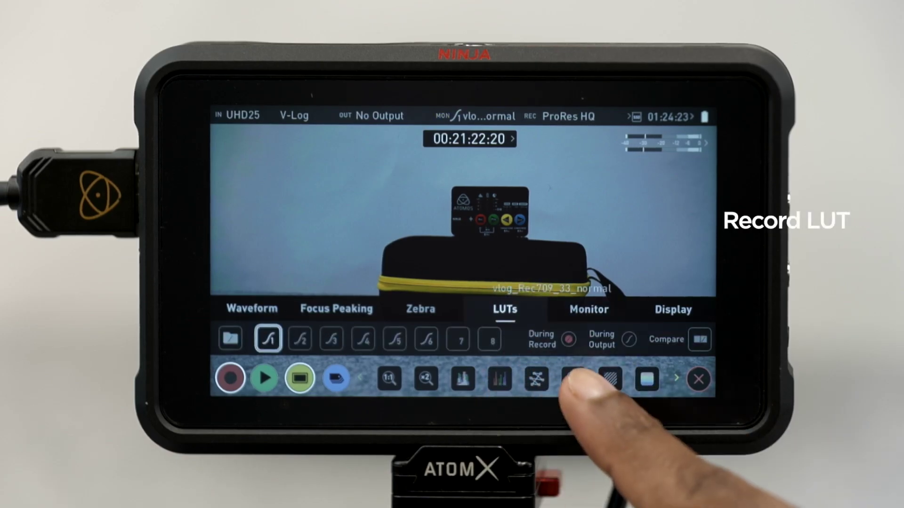
left_click(568, 339)
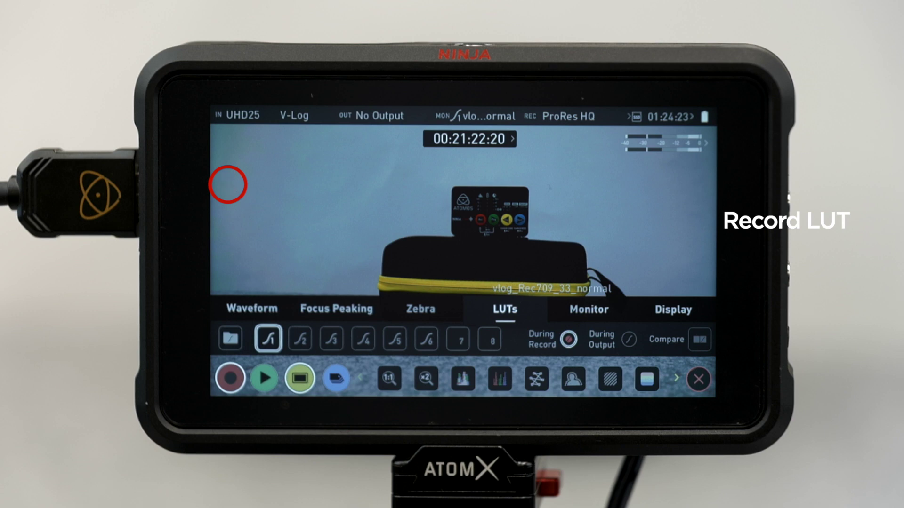
left_click(629, 339)
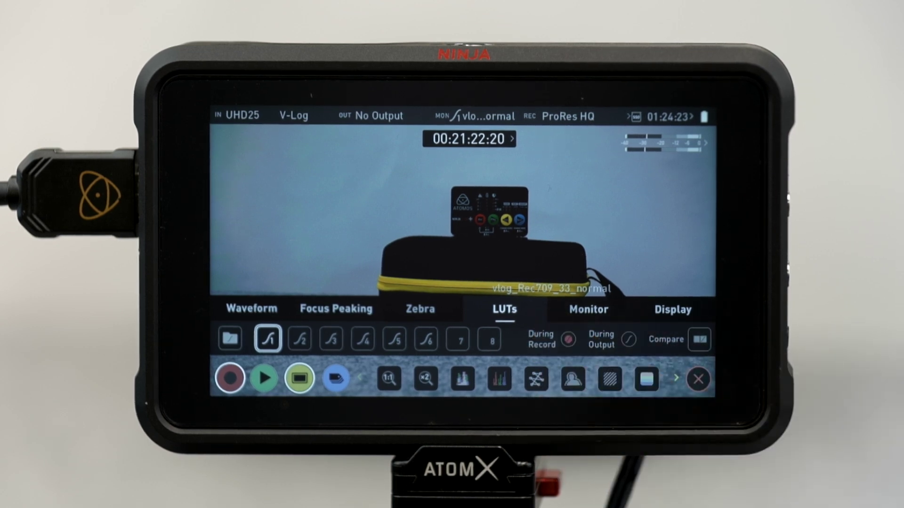
left_click(700, 339)
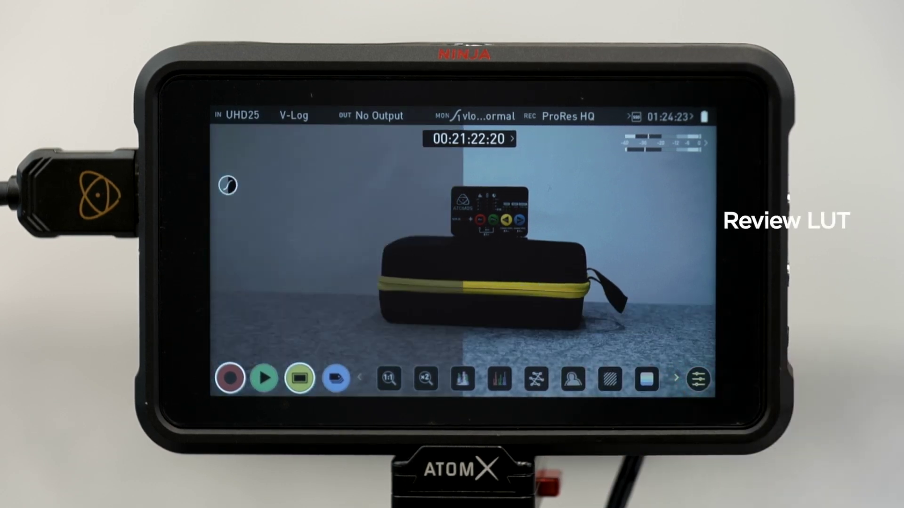